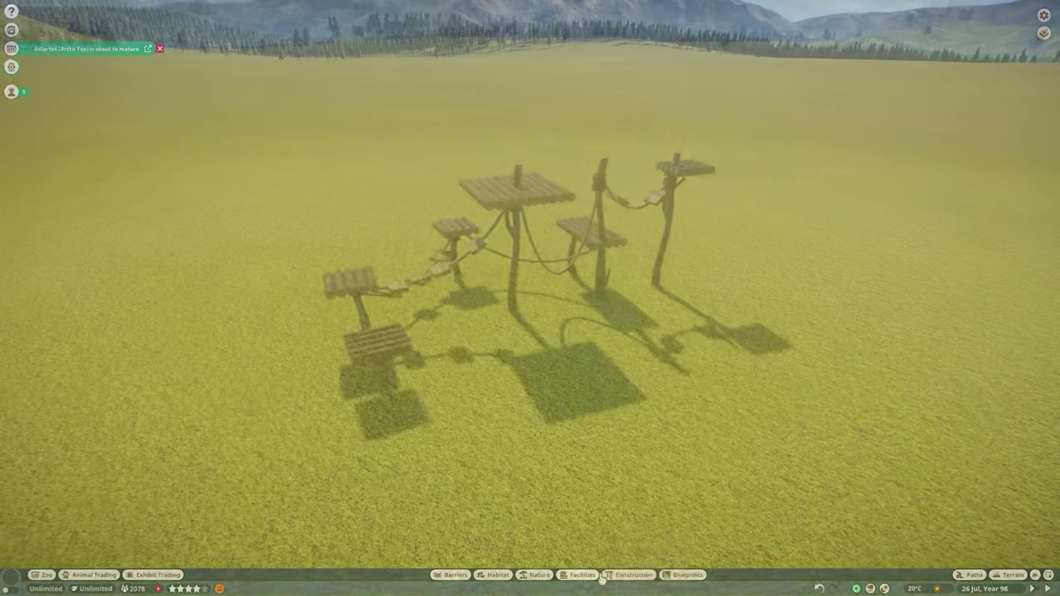
- Place sample African branches in a row on the grass and lay two log platforms of different lengths beside them
left_click(604, 575)
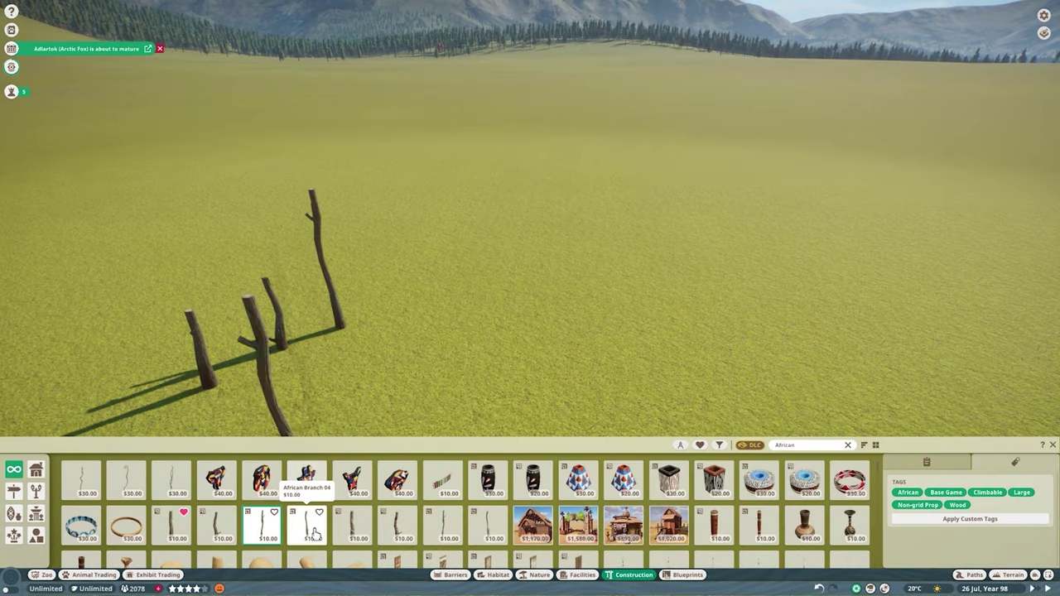
left_click(306, 525)
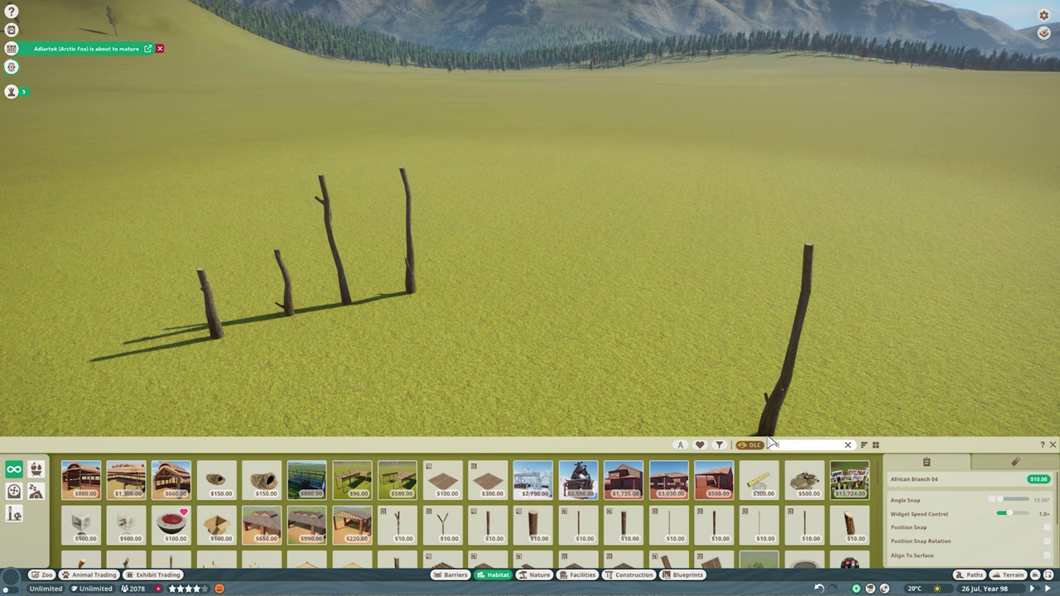
scroll(489, 277, "down", 2)
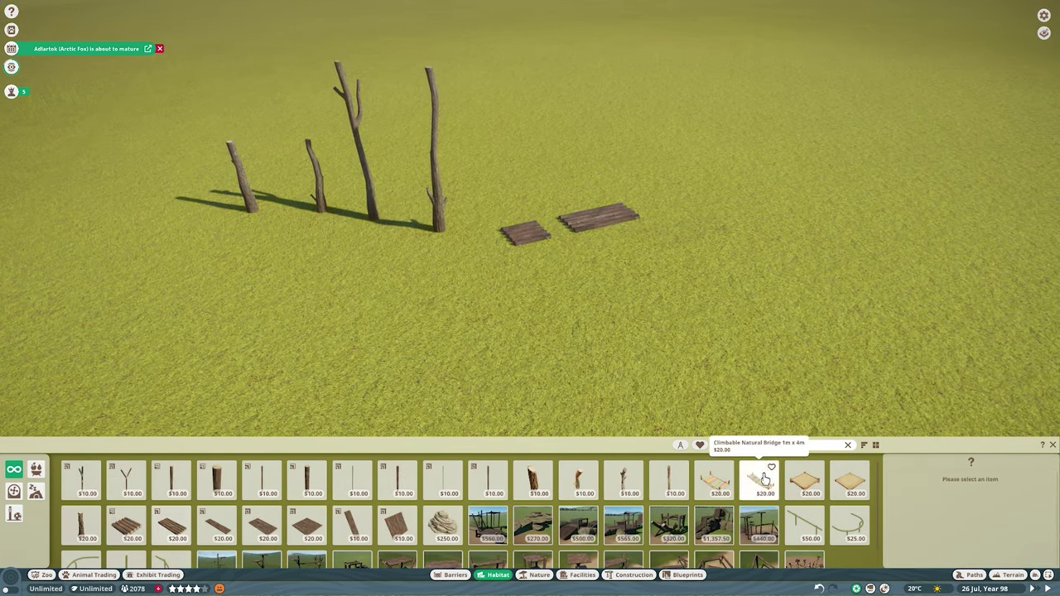
- Search the construction pieces for "rope" and place a few South America rope wraps beside the small log platform
left_click(633, 574)
left_click(794, 445)
type("rope")
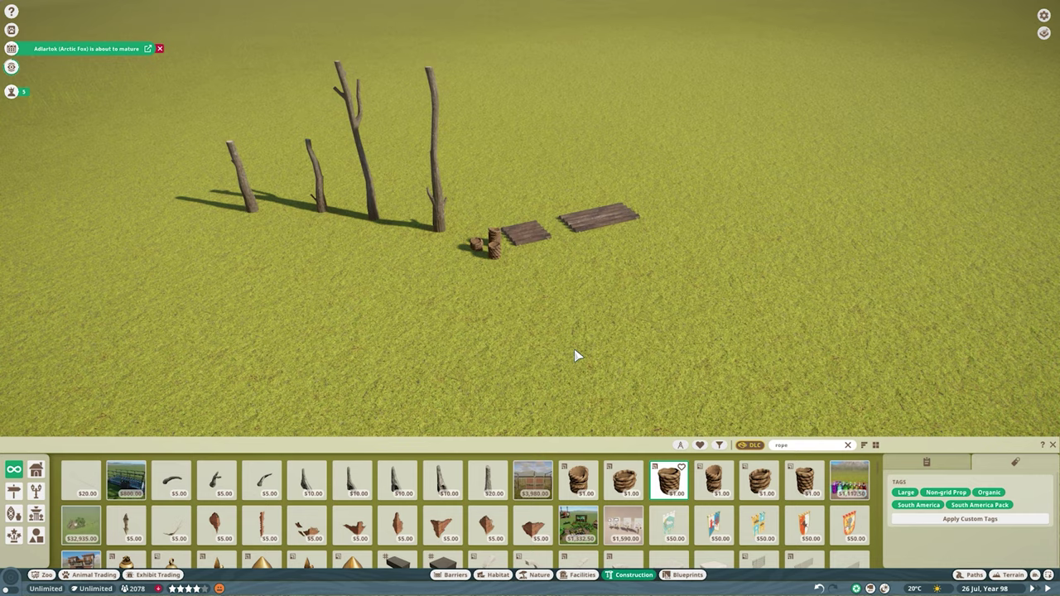
type("q")
left_click(538, 249)
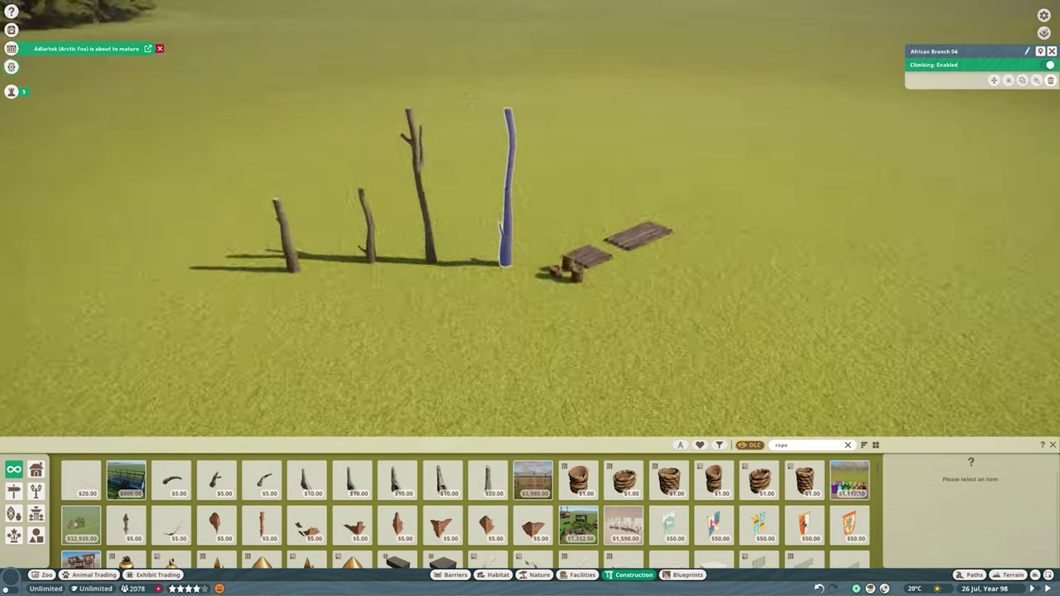
- Move the forked branch and the two short branches back into a tidy row beside the tall African branch
key("Escape")
left_click(585, 270)
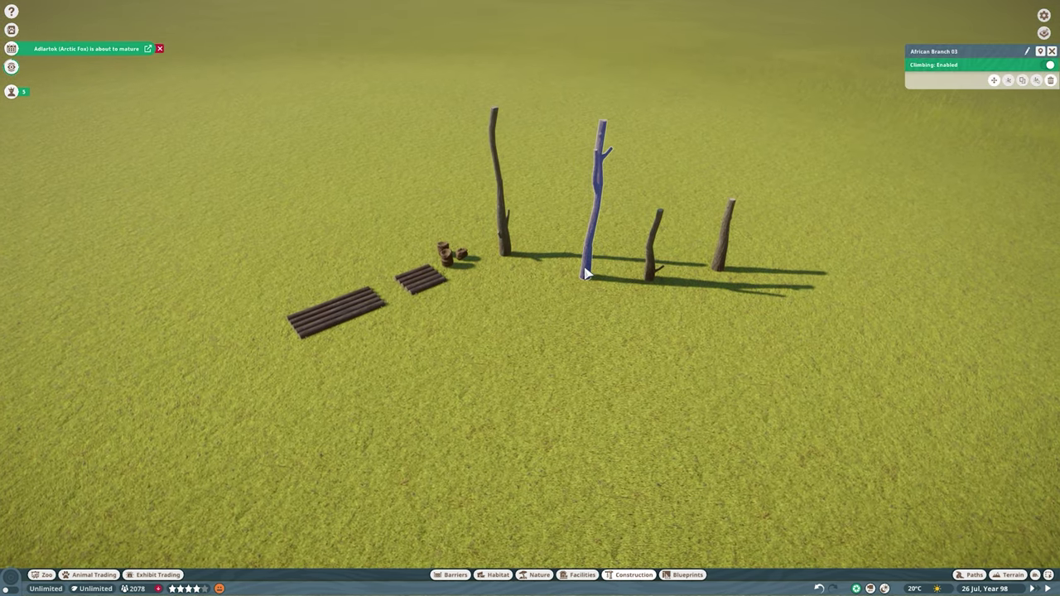
key("q")
left_click_drag(649, 279, 589, 234)
left_click_drag(718, 263, 636, 235)
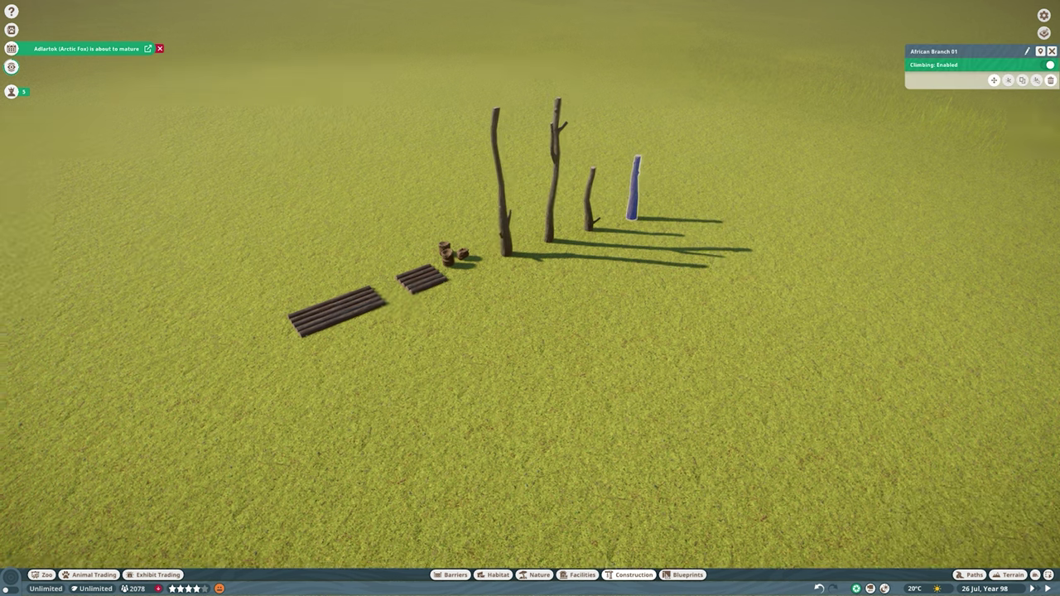
- Lay out curved Planet Zoo rope pieces of different lengths and curvatures on the grass beside the log platforms
scroll(634, 414, "up", 2)
left_click(632, 578)
scroll(347, 514, "down", 5)
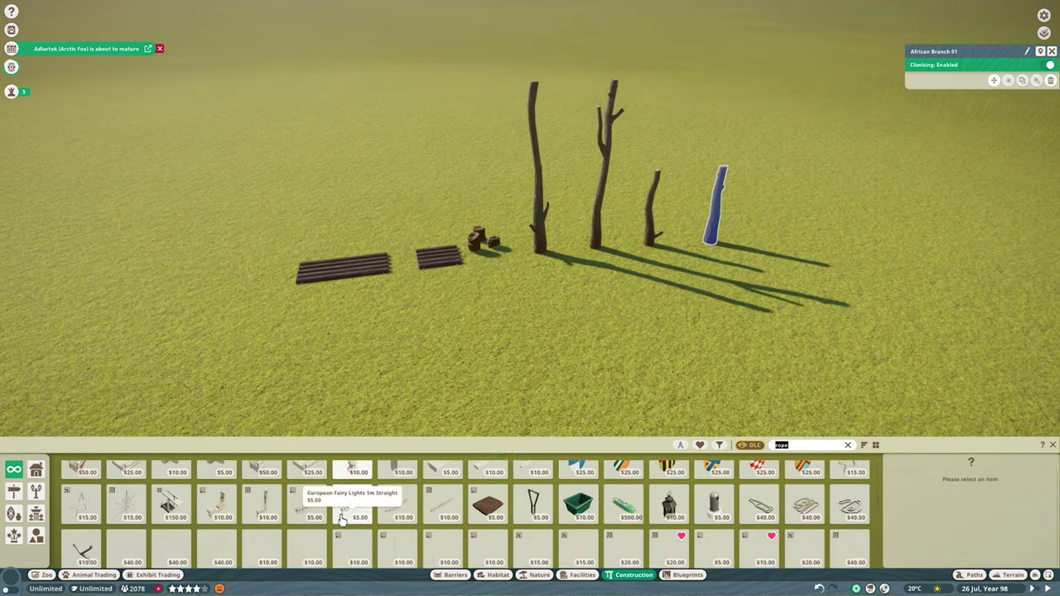
left_click(81, 524)
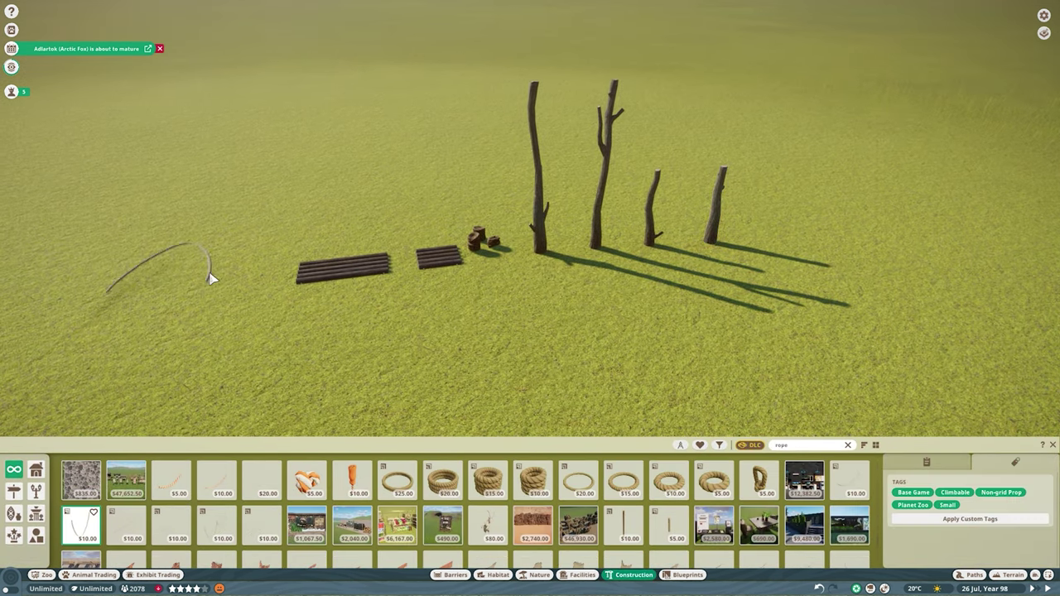
left_click(169, 286)
key("a")
left_click(215, 525)
left_click(125, 325)
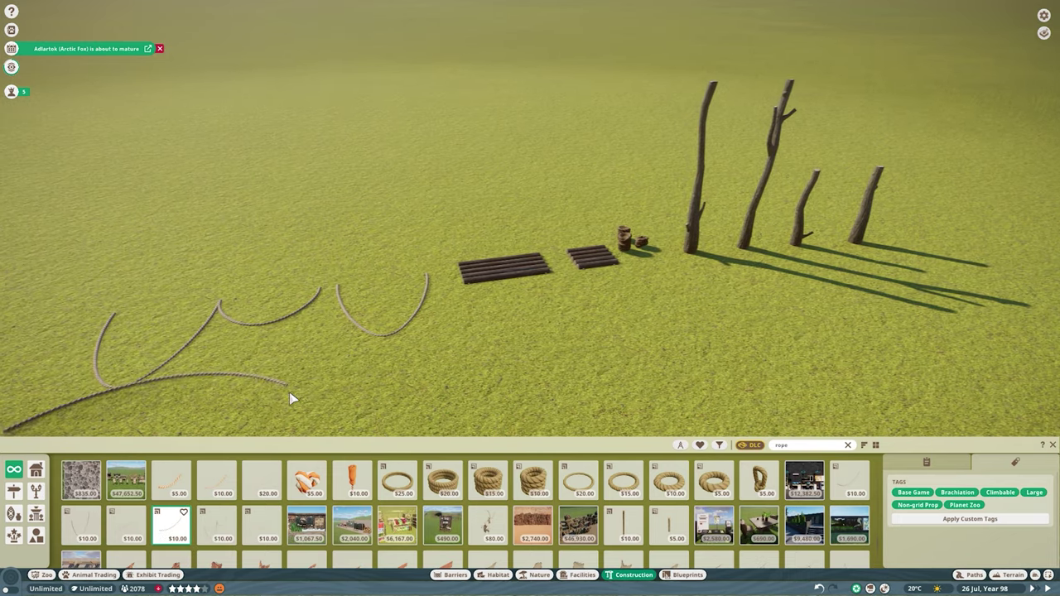
scroll(572, 367, "down", 3)
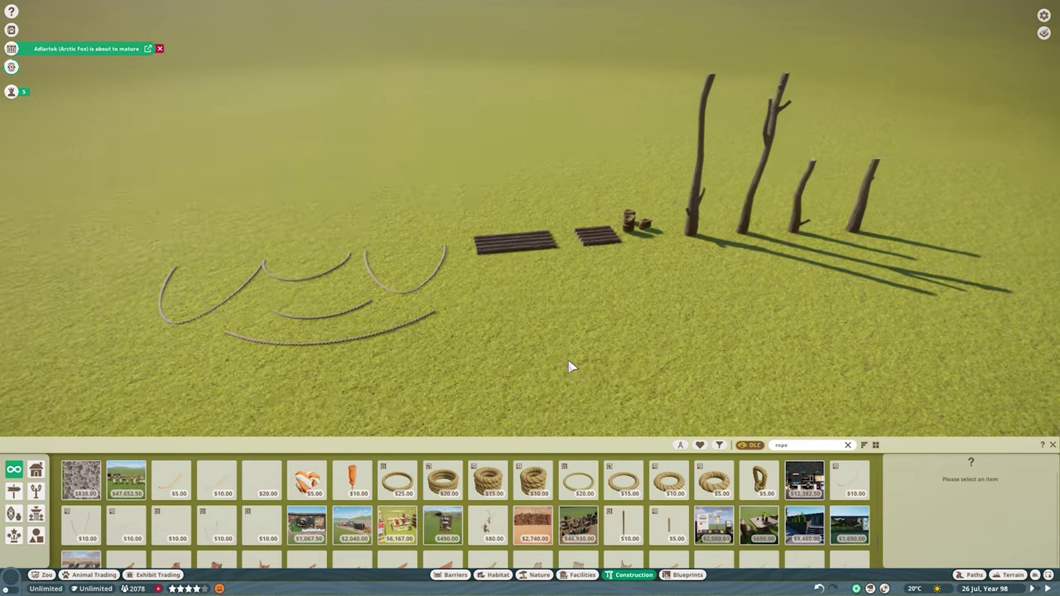
key("Escape")
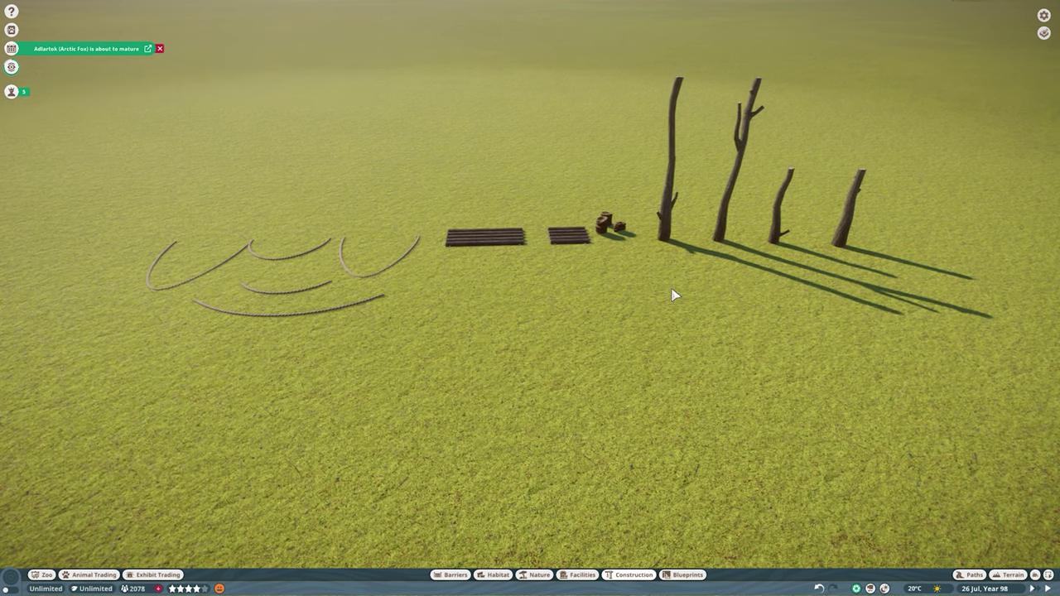
- Duplicate the sample African branches onto the open grass as five posts, with the tall forked branch in the middle
key("ctrl+d")
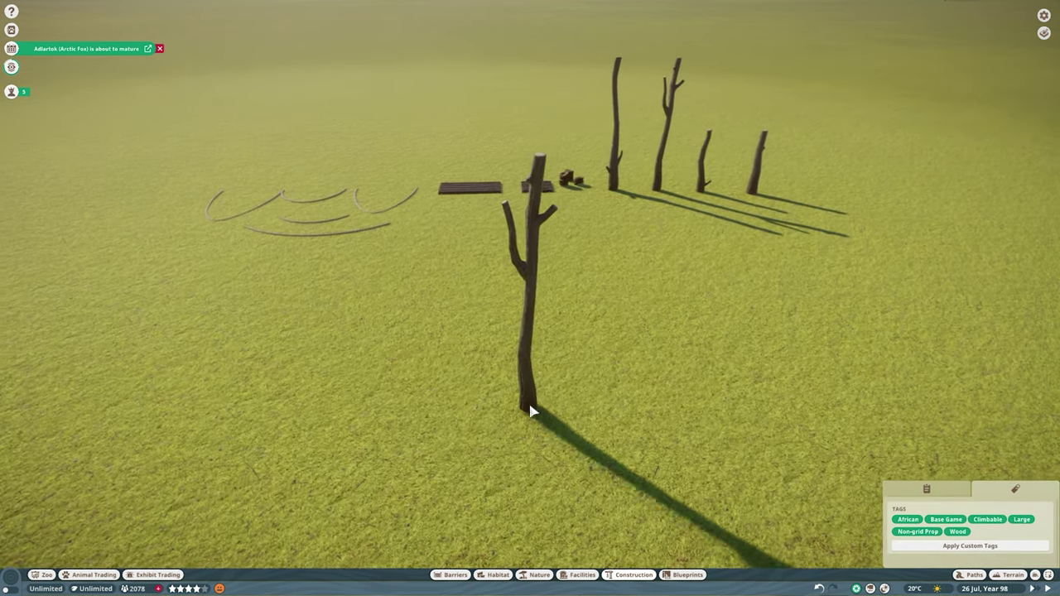
left_click(501, 424)
key("ctrl+d")
left_click(675, 475)
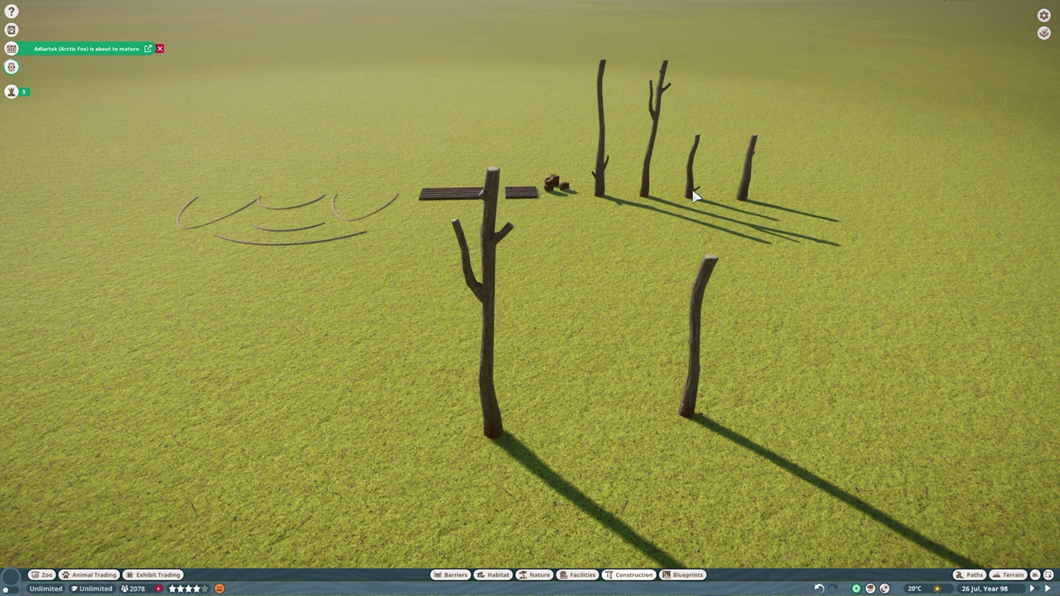
key("ctrl+d")
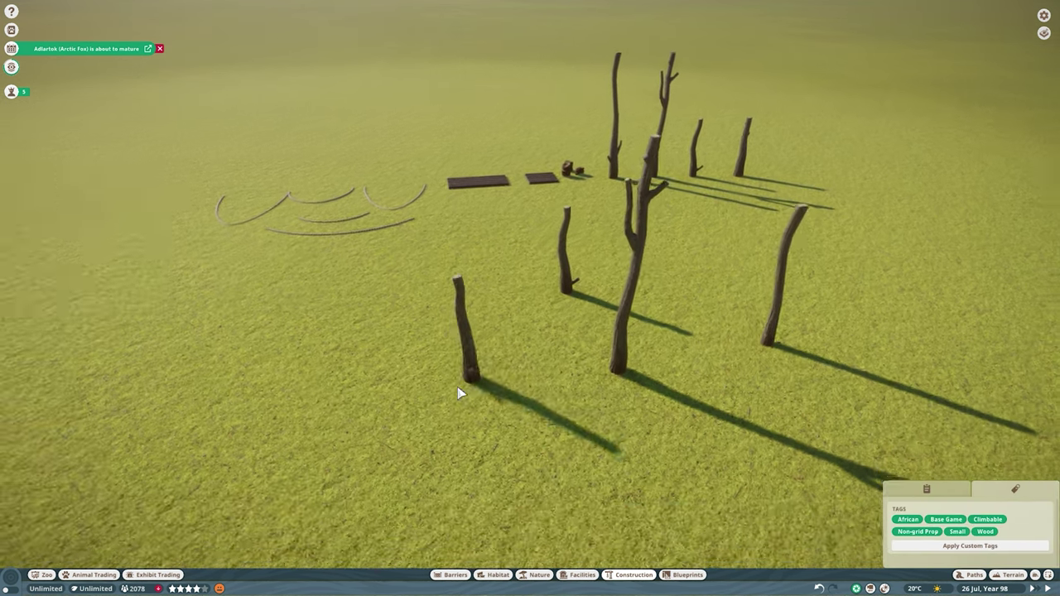
left_click(439, 377)
key("ctrl+d")
left_click(568, 426)
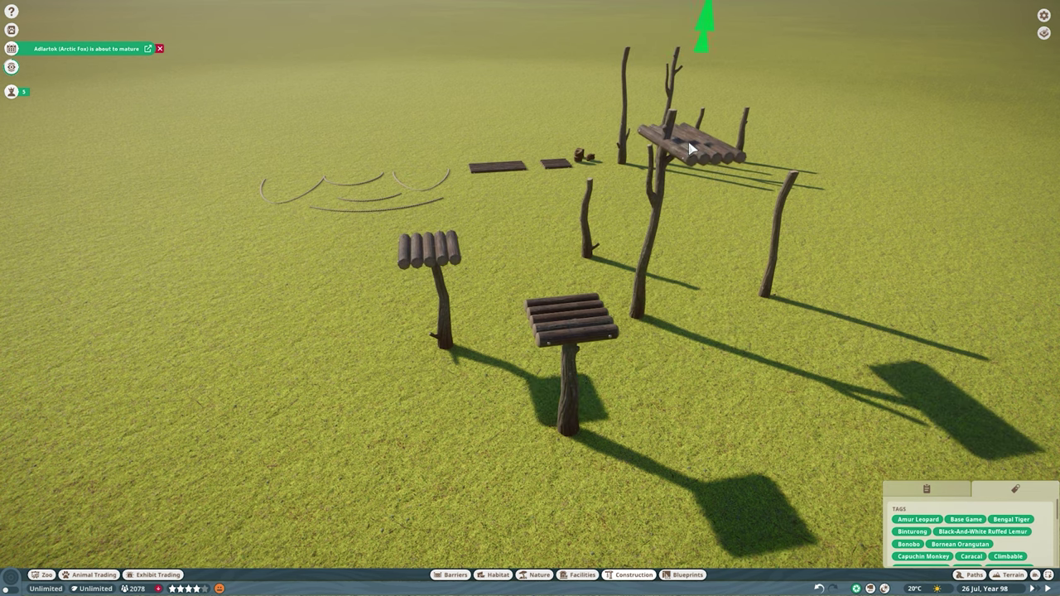
- Top the two short front posts with small log platforms and the forked post with two long ones side by side
left_click(705, 151)
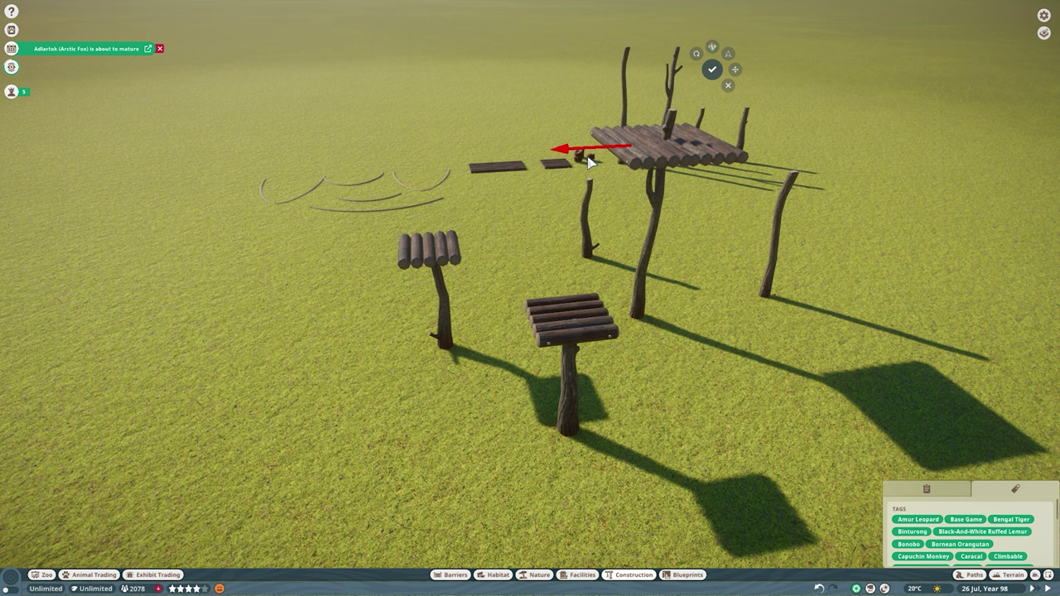
key("Escape")
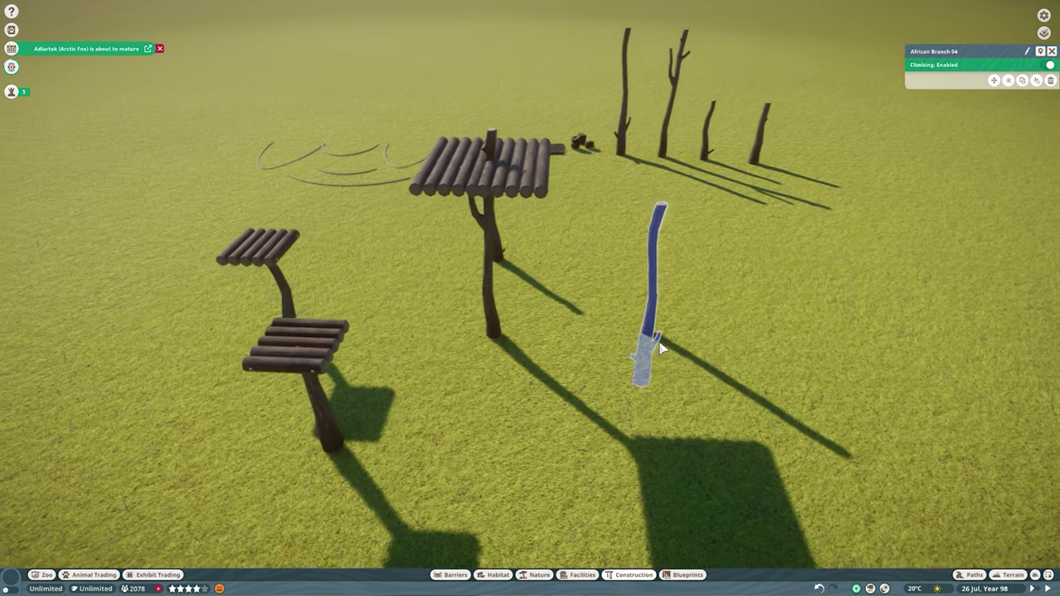
- Place copies of African Branch 04 and the tall forked branch as two more posts beside the large platform
left_click(635, 352)
key("ctrl+d")
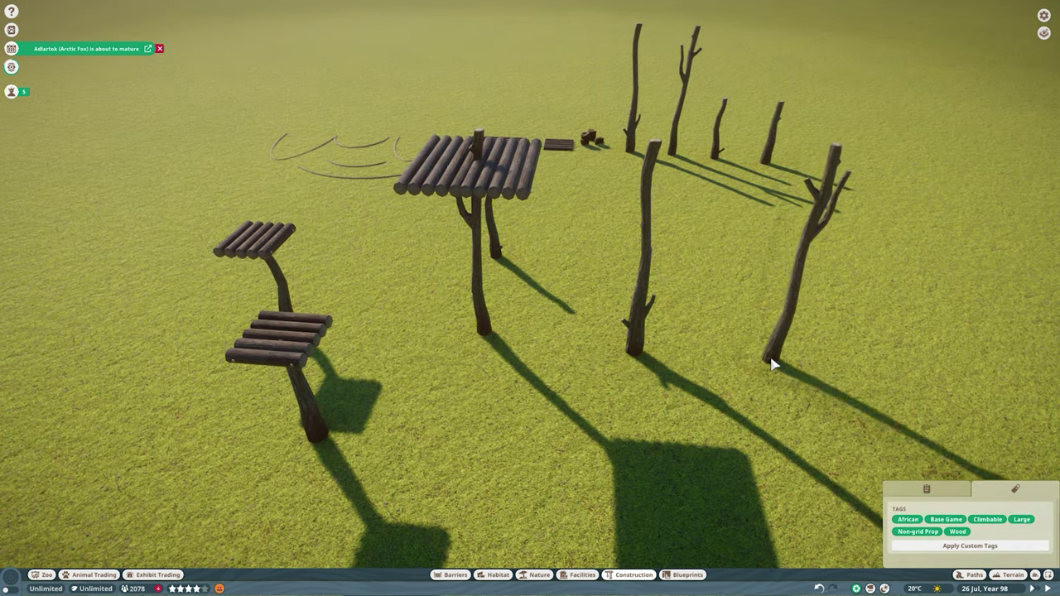
left_click(791, 372)
- Mount copies of the small log platform on the new forked post and on the short rear post
left_click(557, 144)
key("ctrl+d")
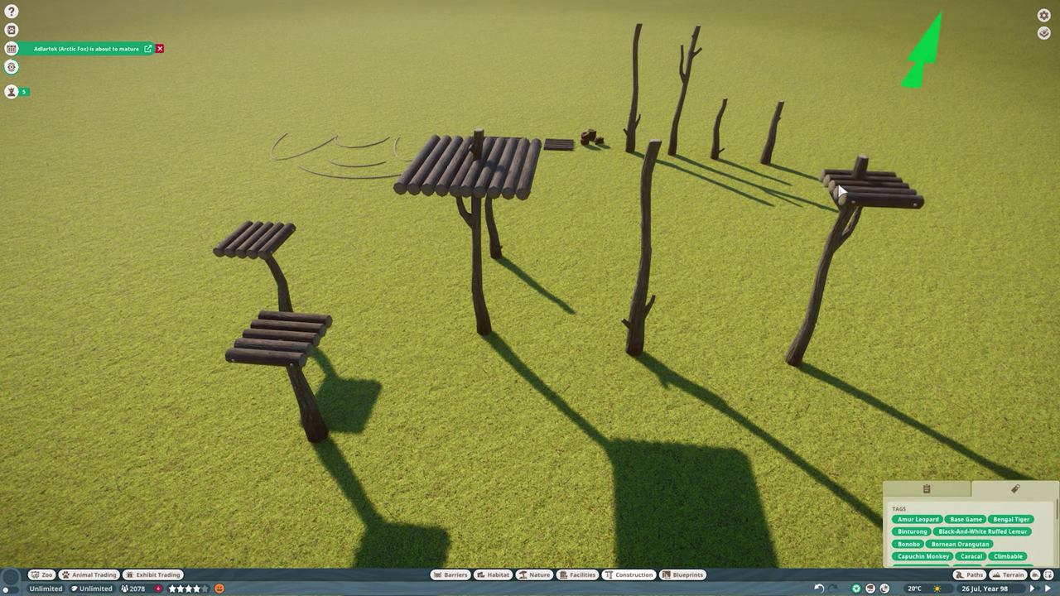
key("q")
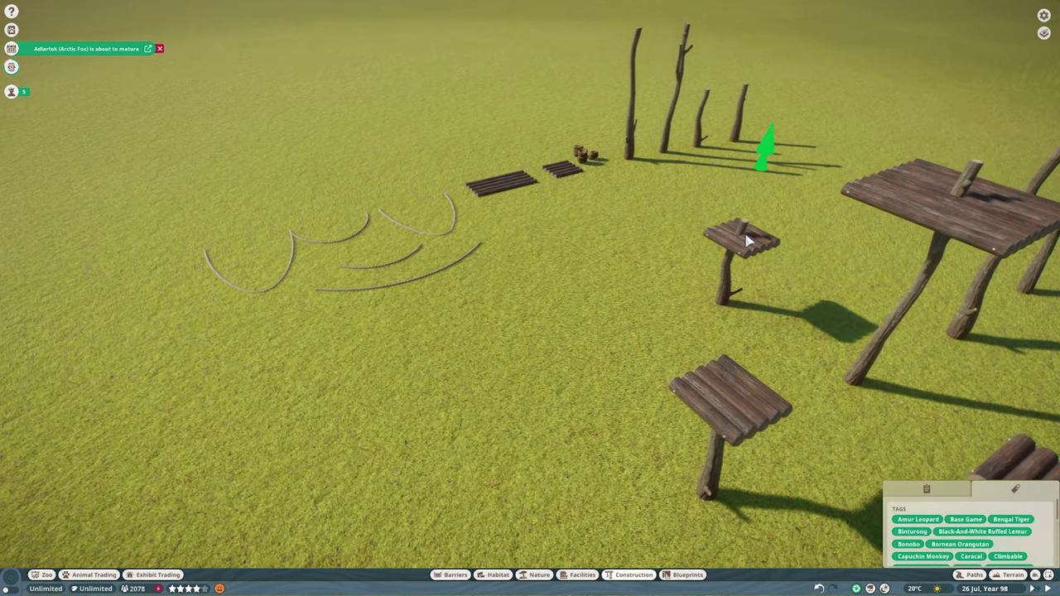
left_click(701, 272)
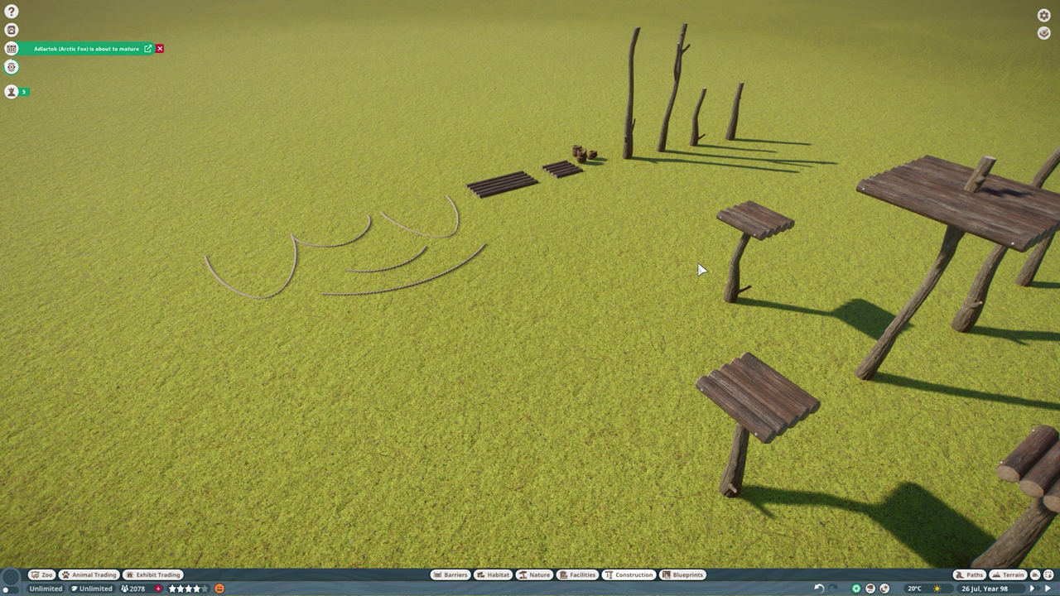
- Hang curved ropes from the large platform to the tall bare post and onward toward the outer forked post
key("q")
left_click(485, 362)
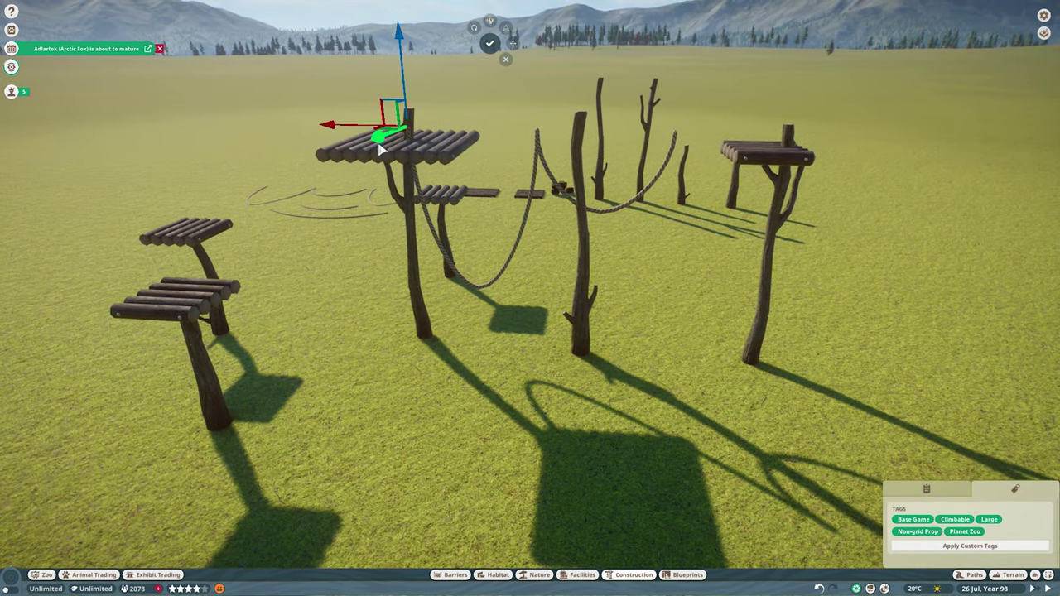
- Move the tall bare post so that it stands where the two hanging ropes meet
left_click(579, 316)
key("q")
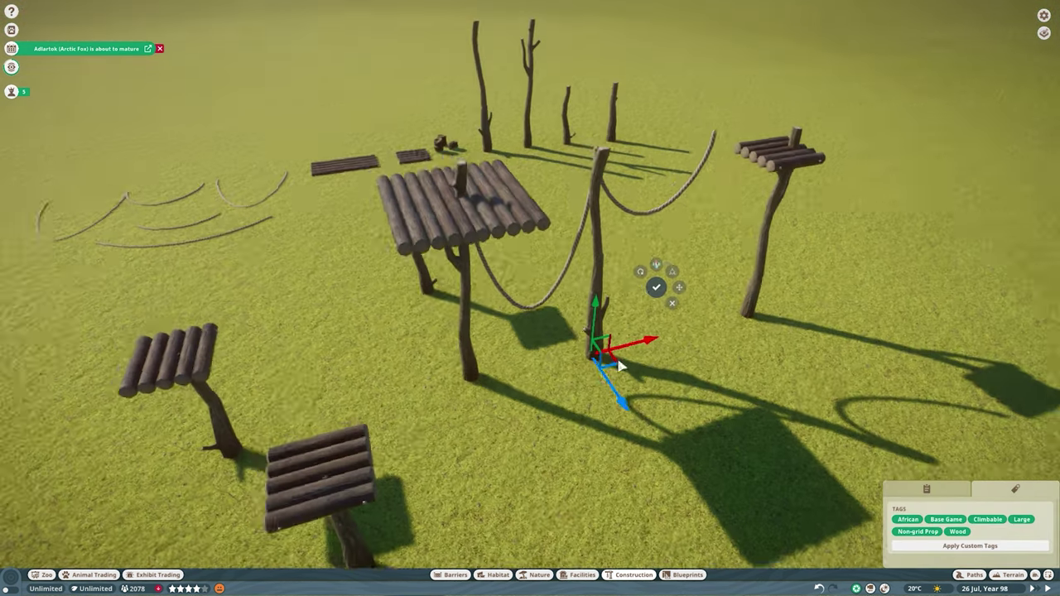
left_click(636, 273)
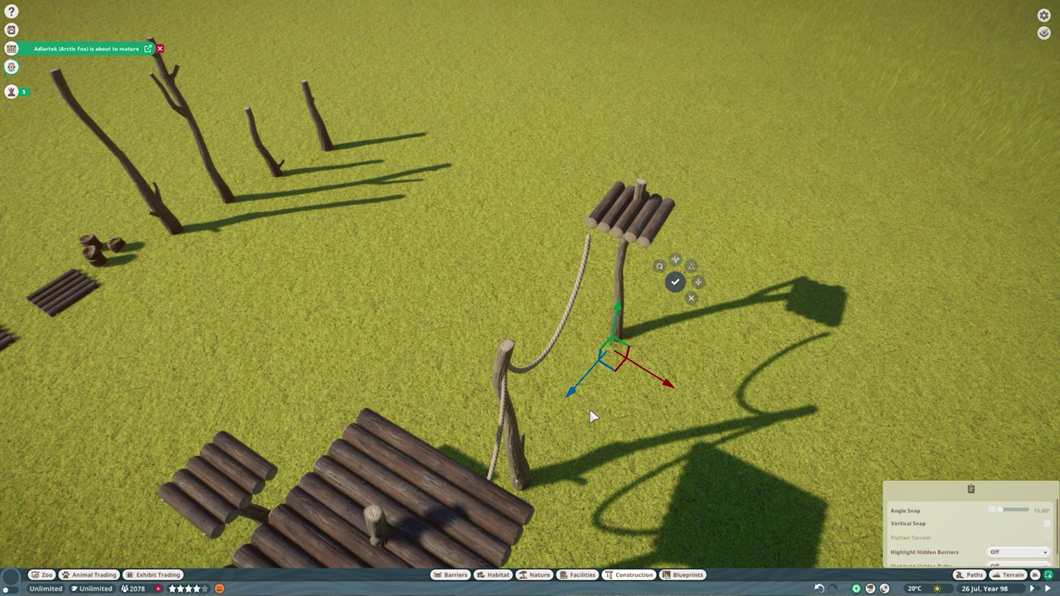
- Move the outer forked post with its platform to the rope's free end and adjust the tall bare post
scroll(670, 368, "up", 6)
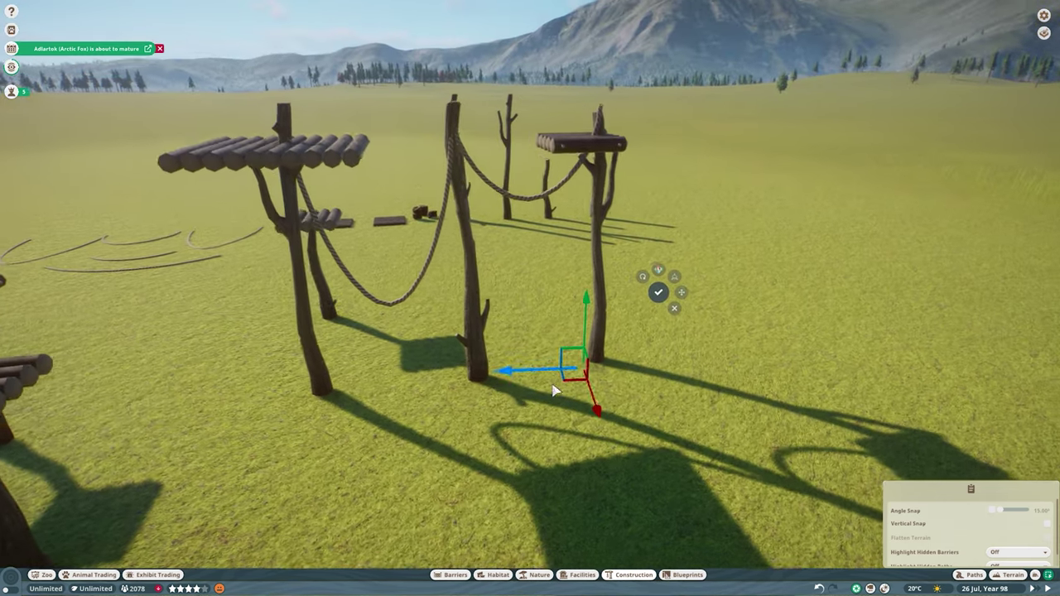
scroll(671, 369, "down", 4)
key("z")
key("z")
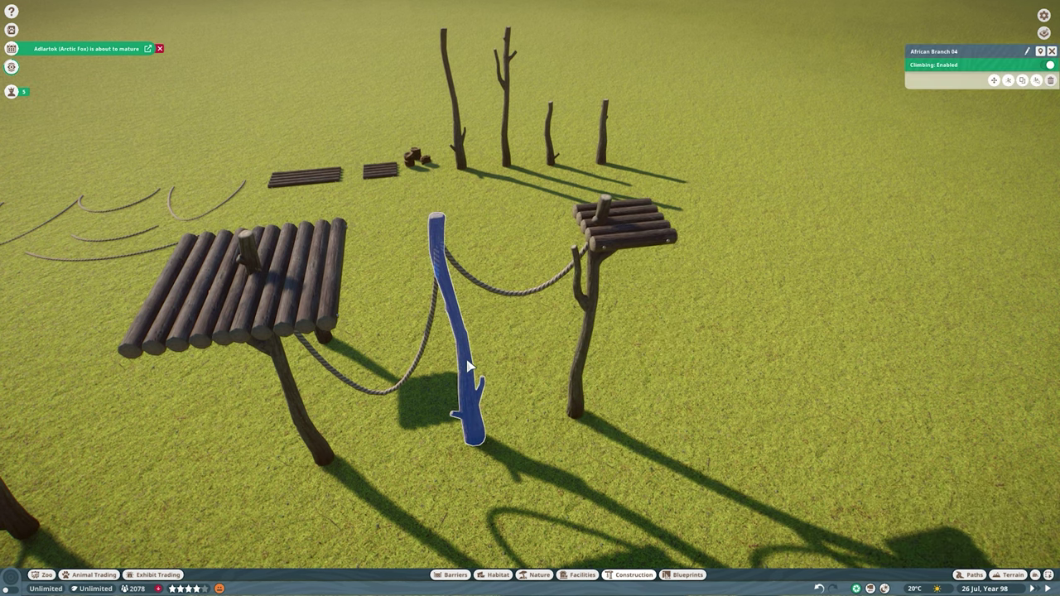
left_click(485, 480)
key("q")
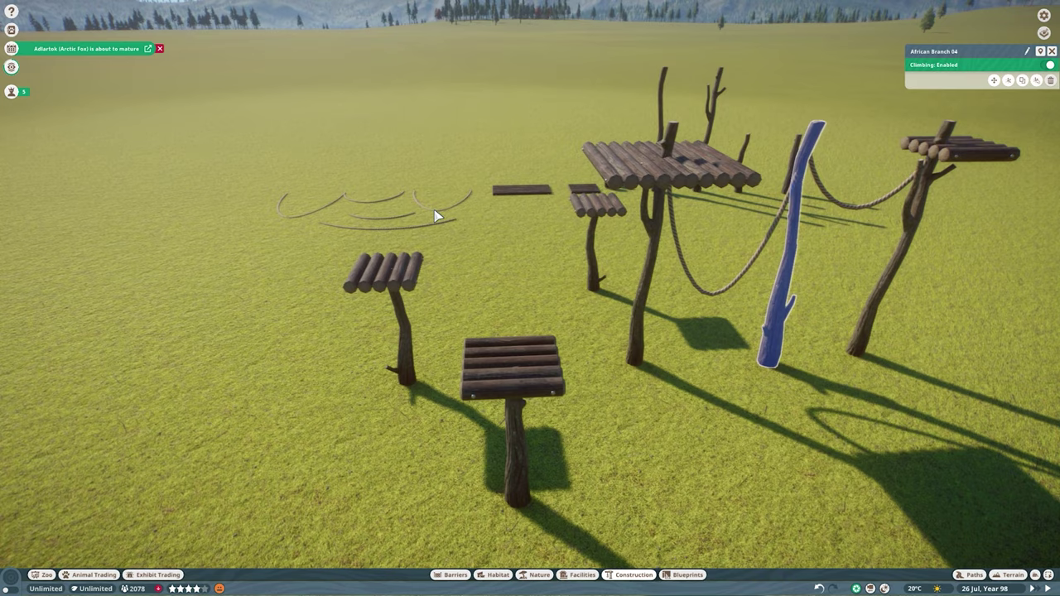
- Duplicate a Planet Zoo Rope 4m Curved and, with angle snap off, rotate and position it between the front and large platforms
scroll(394, 303, "up", 3)
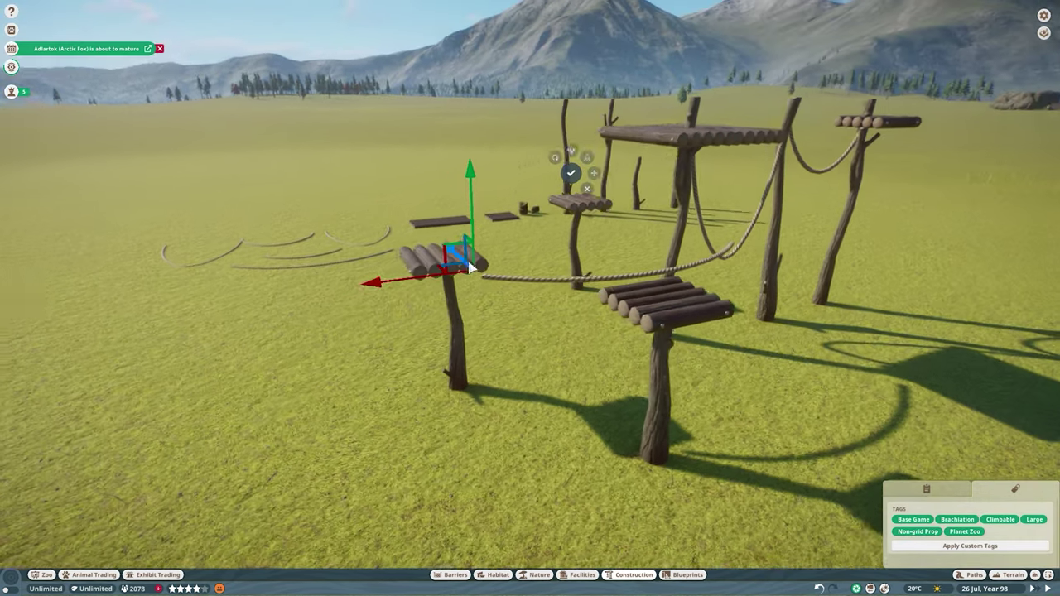
key("z")
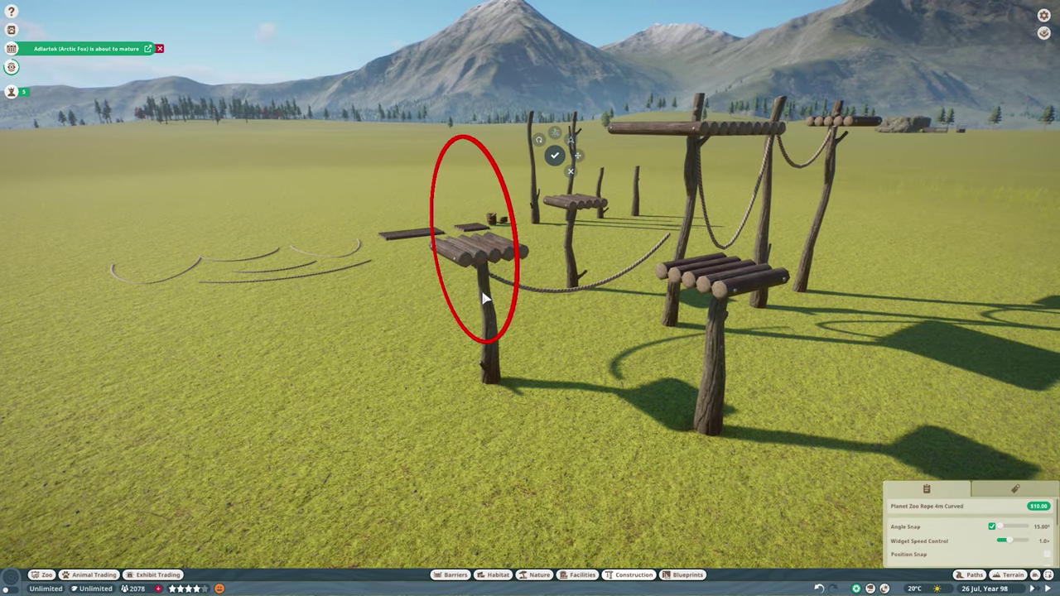
scroll(484, 298, "down", 3)
scroll(514, 281, "up", 3)
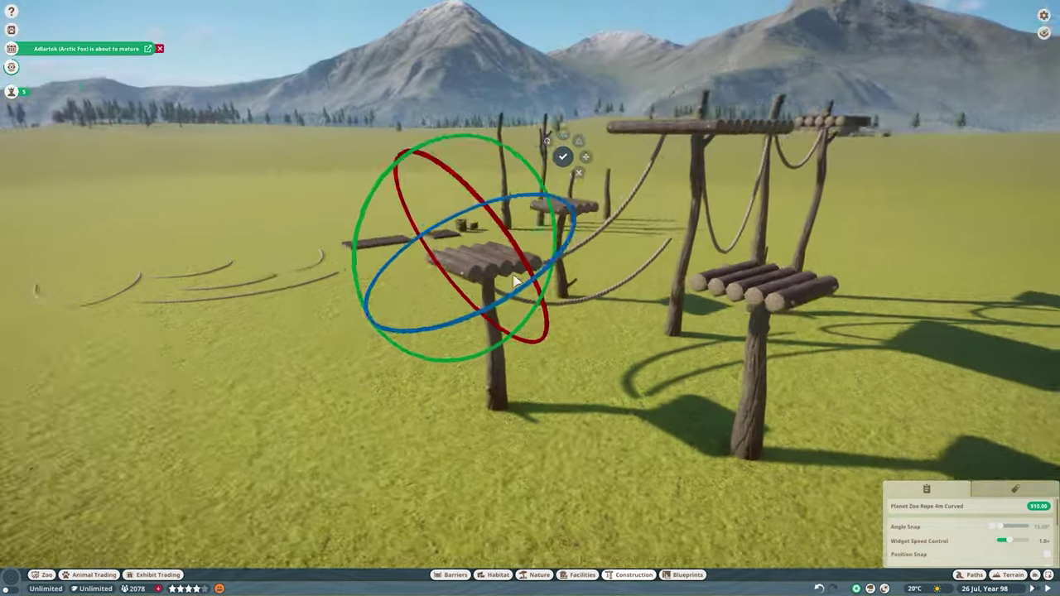
scroll(513, 282, "down", 3)
key("z")
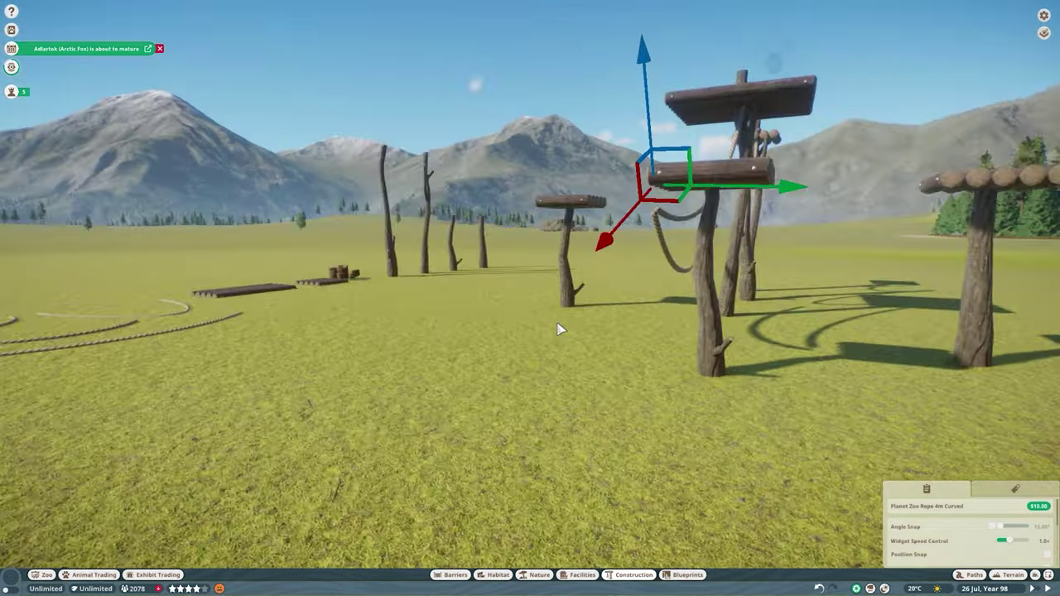
key("z")
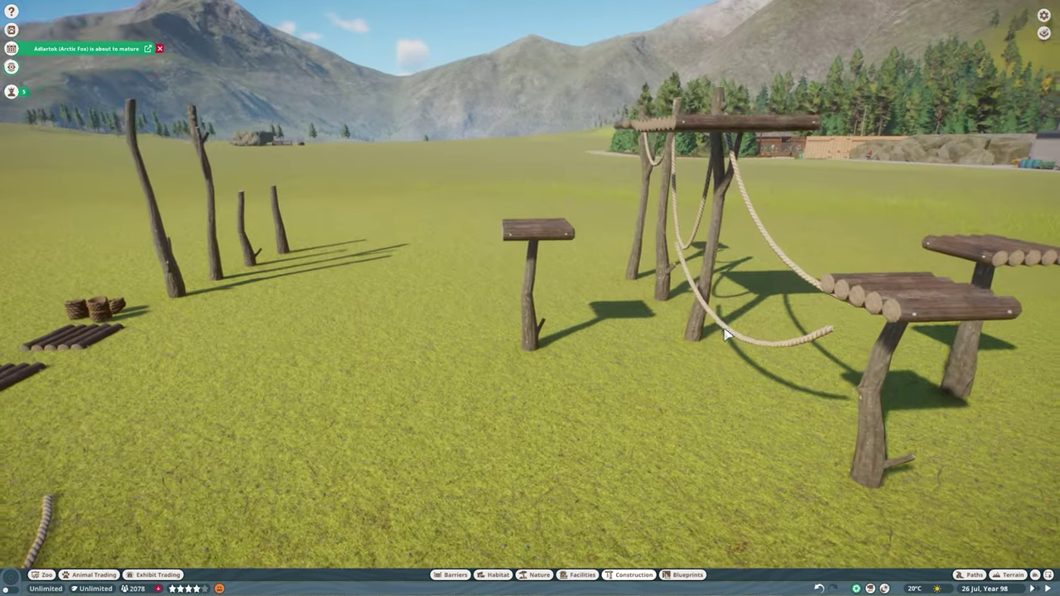
- Hang a duplicated Planet Zoo Rope 4m Curved between the small standalone platform and the front platform, and rotate the standalone platform with its post
left_click(921, 331)
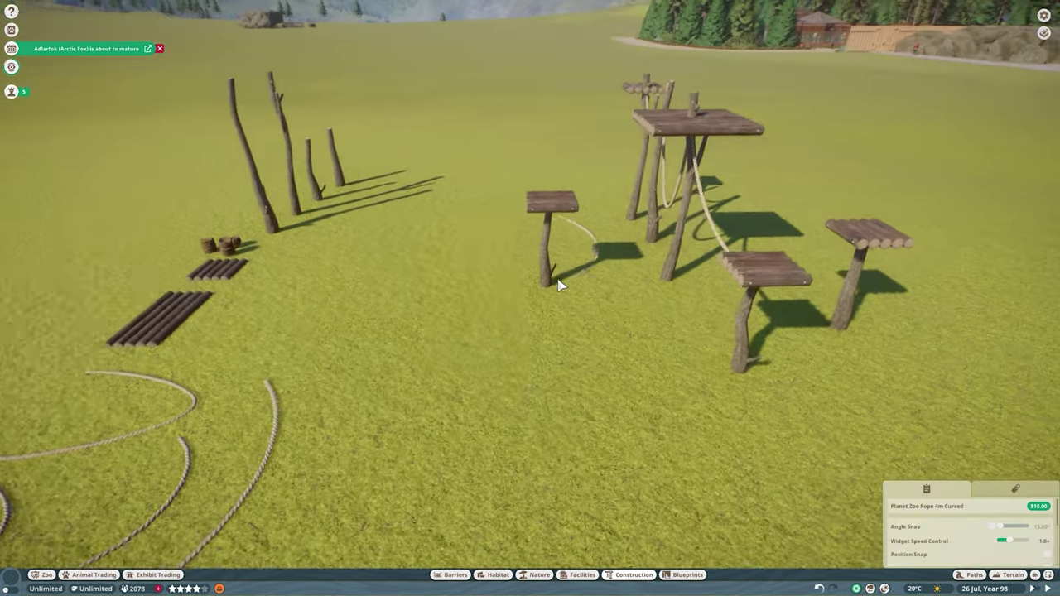
left_click(558, 285)
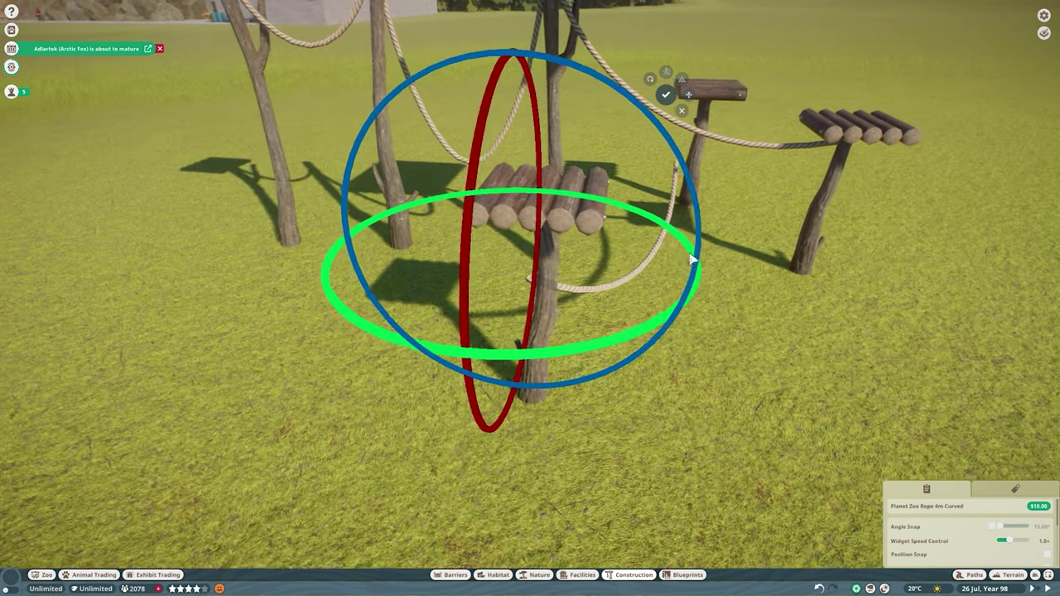
key("Tab")
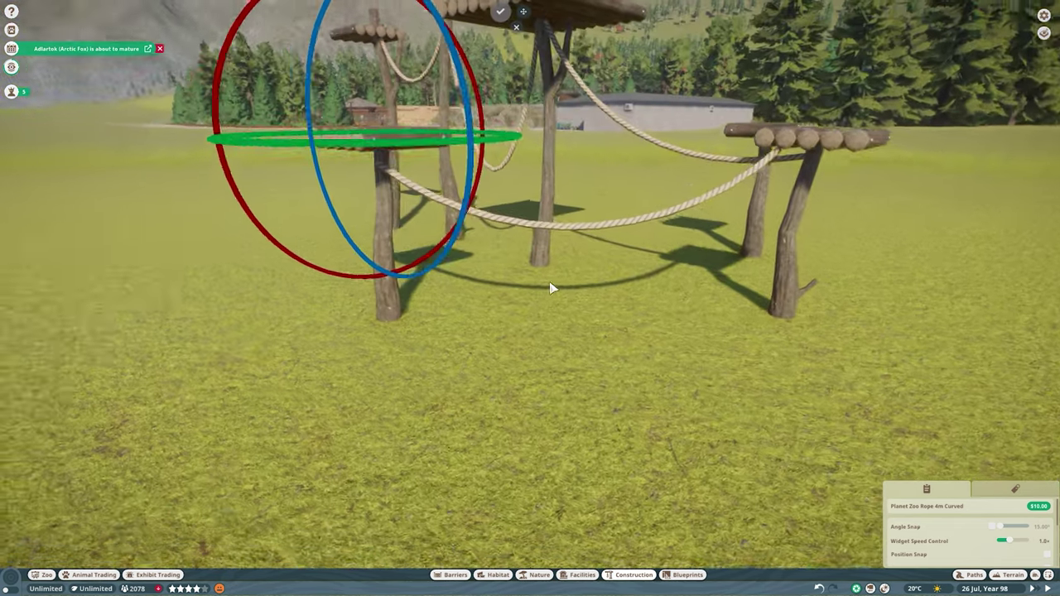
left_click(513, 238)
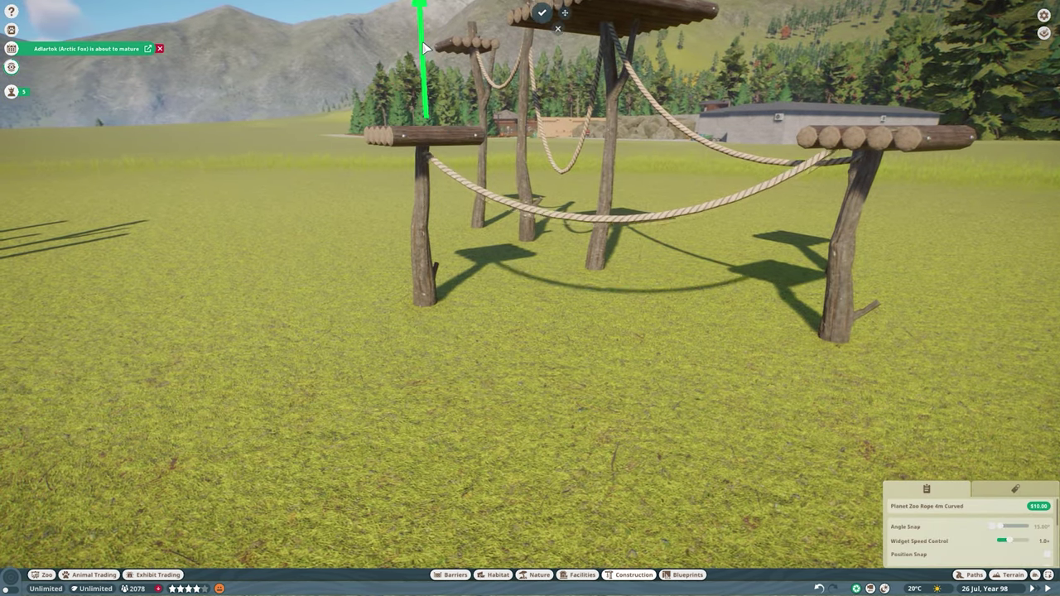
left_click(470, 182)
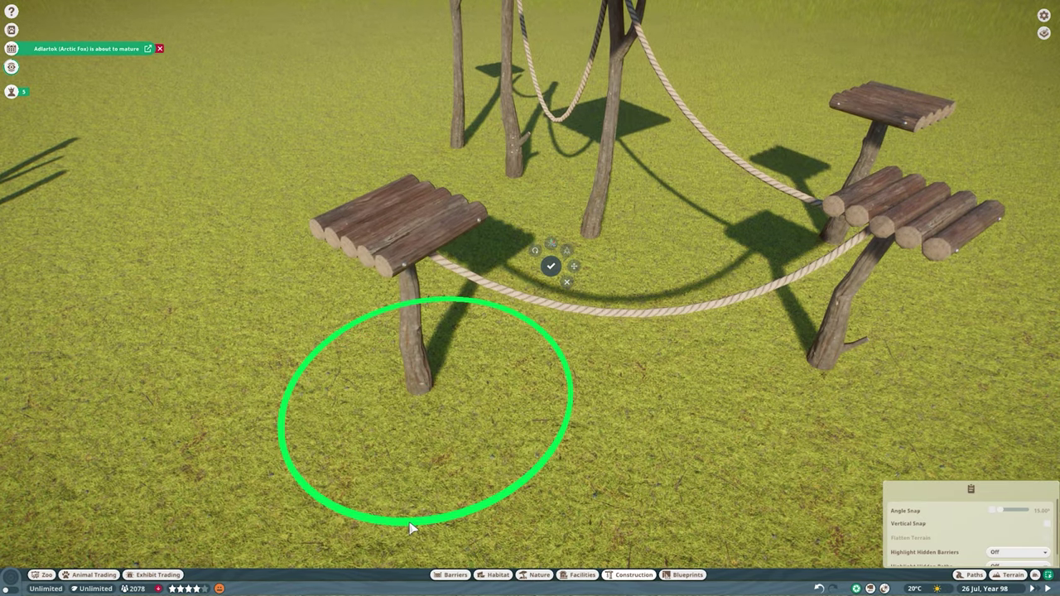
- Duplicate the Planet Zoo Rope 2m Curved, then rotate and position it between the front platform and the neighbouring low platform
scroll(576, 452, "down", 5)
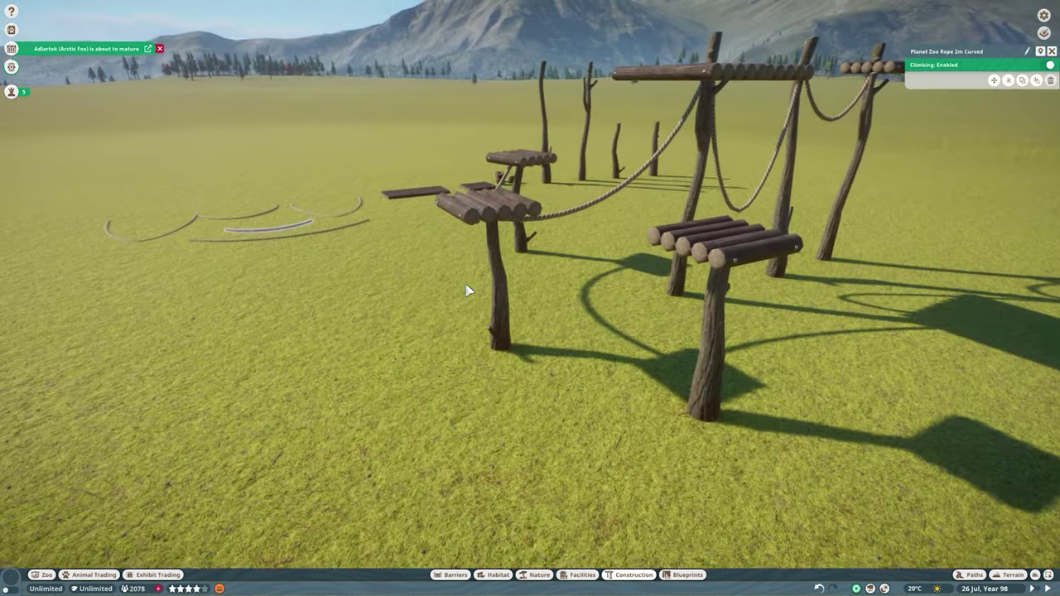
key("Tab")
key("q")
key("q")
key("q")
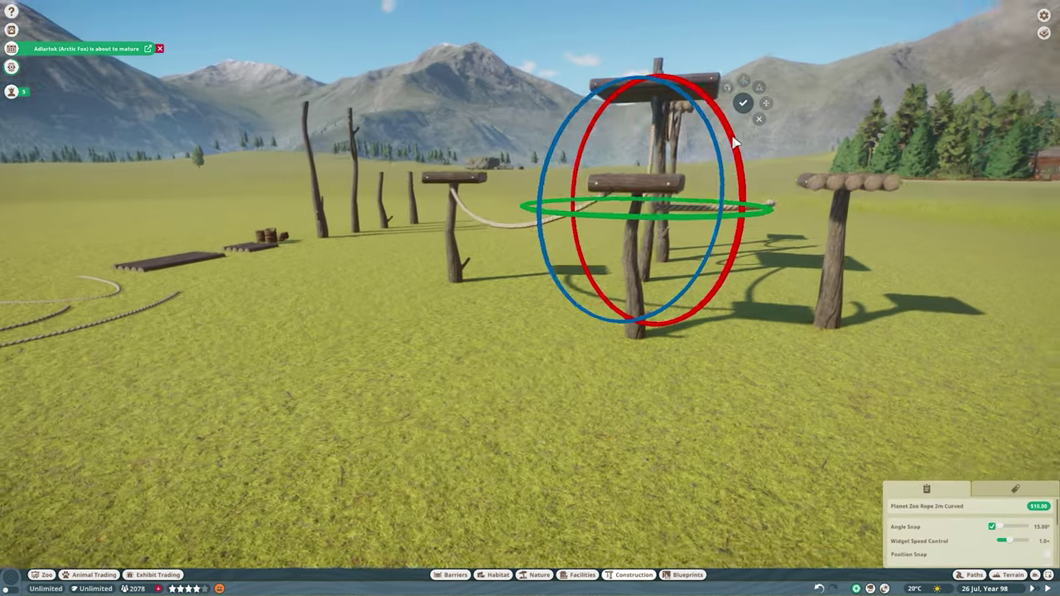
left_click_drag(733, 143, 687, 282)
key("Tab")
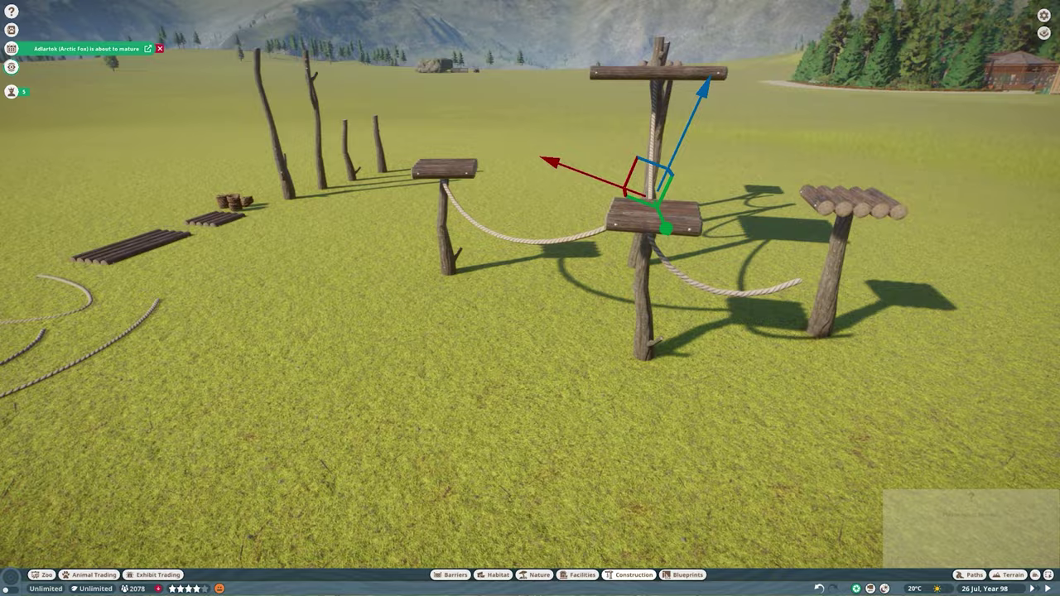
key("q")
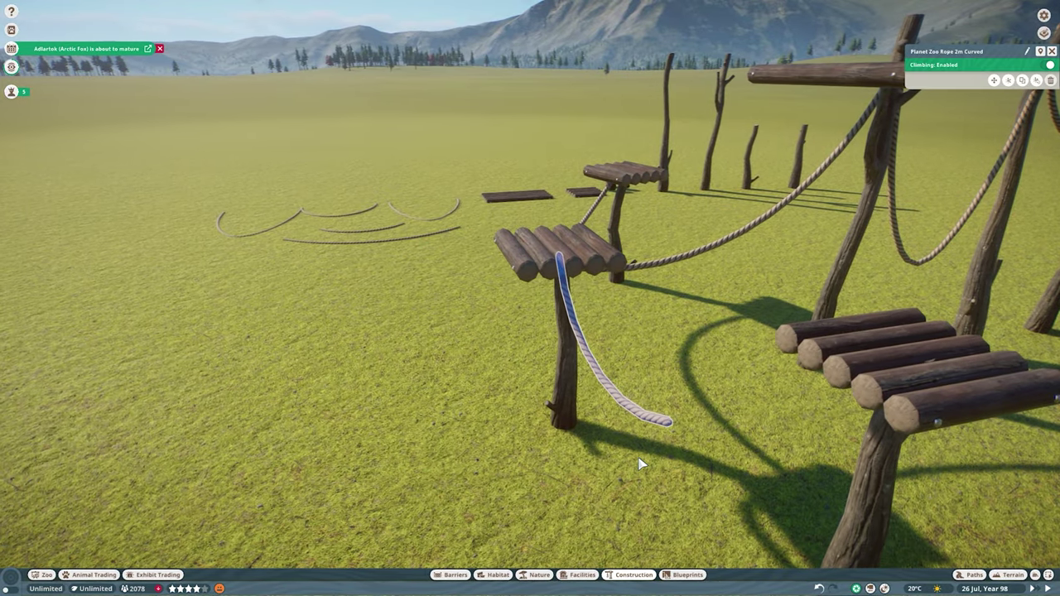
- Duplicate the Climbable Platform 2m x 1m and mount it partway up the tall bare post
scroll(796, 463, "down", 3)
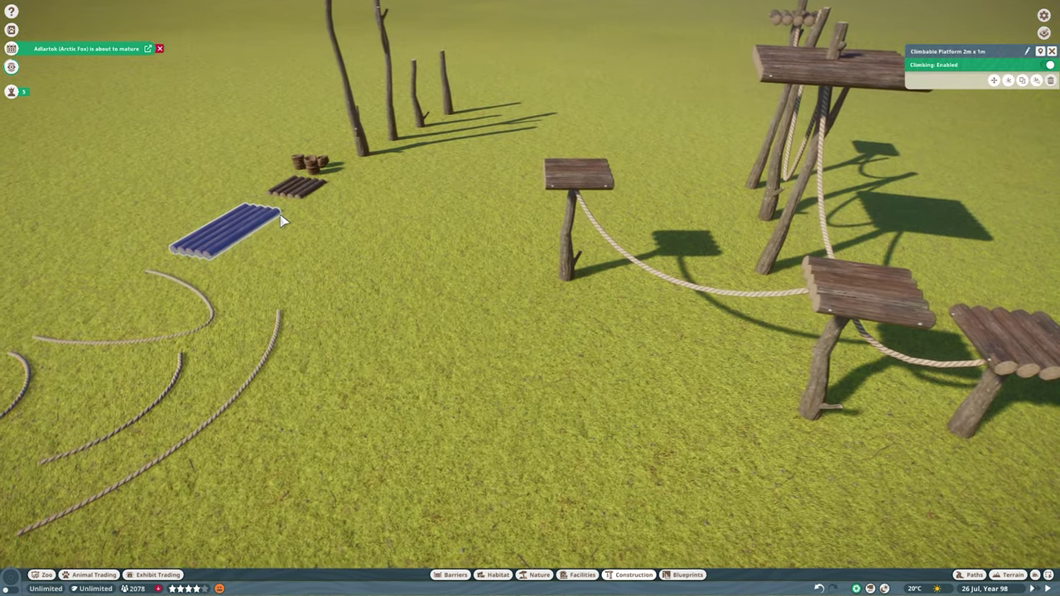
scroll(439, 209, "up", 5)
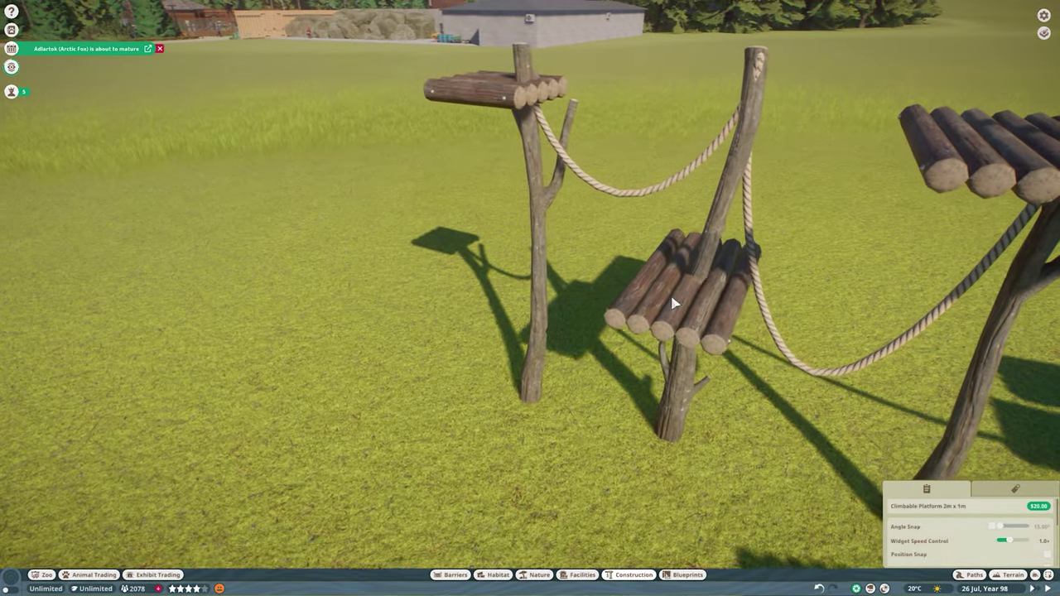
left_click(673, 304)
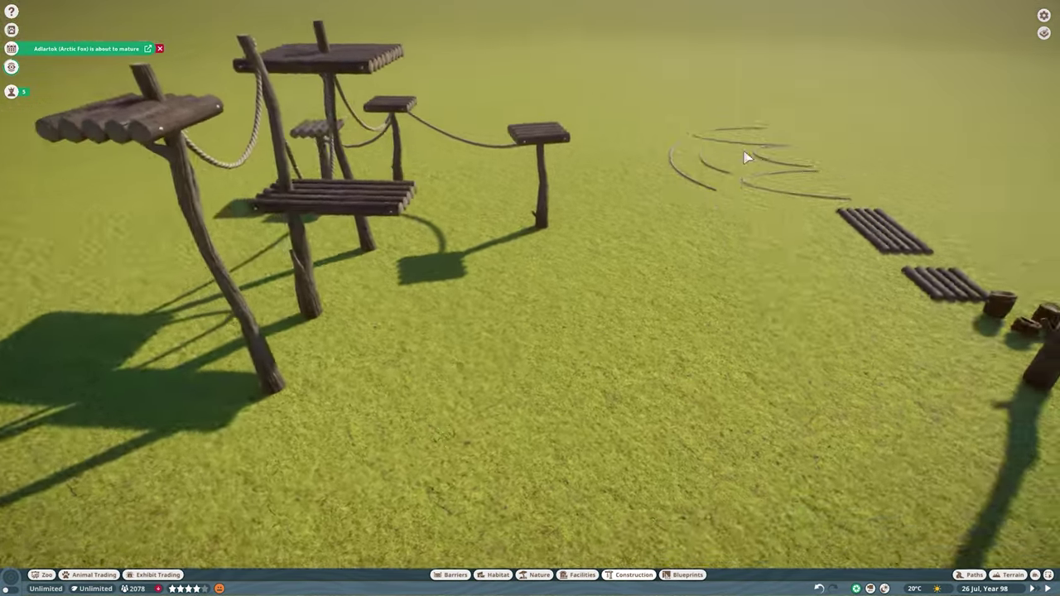
- Hang a duplicated Planet Zoo Rope 4m Curved between the tall post's new platform and the small standalone platform
key("e")
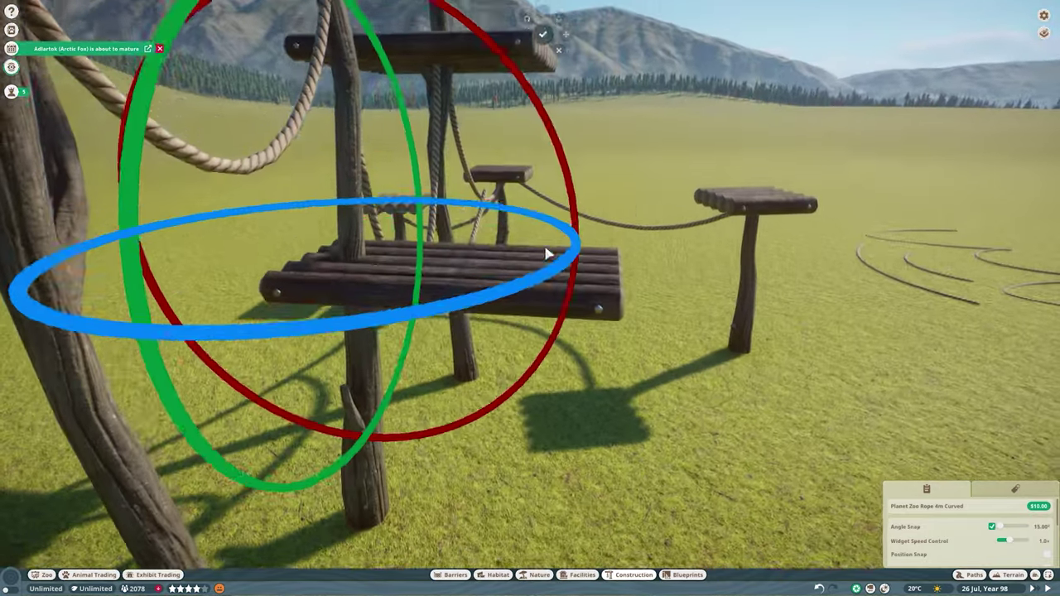
left_click_drag(549, 254, 524, 66)
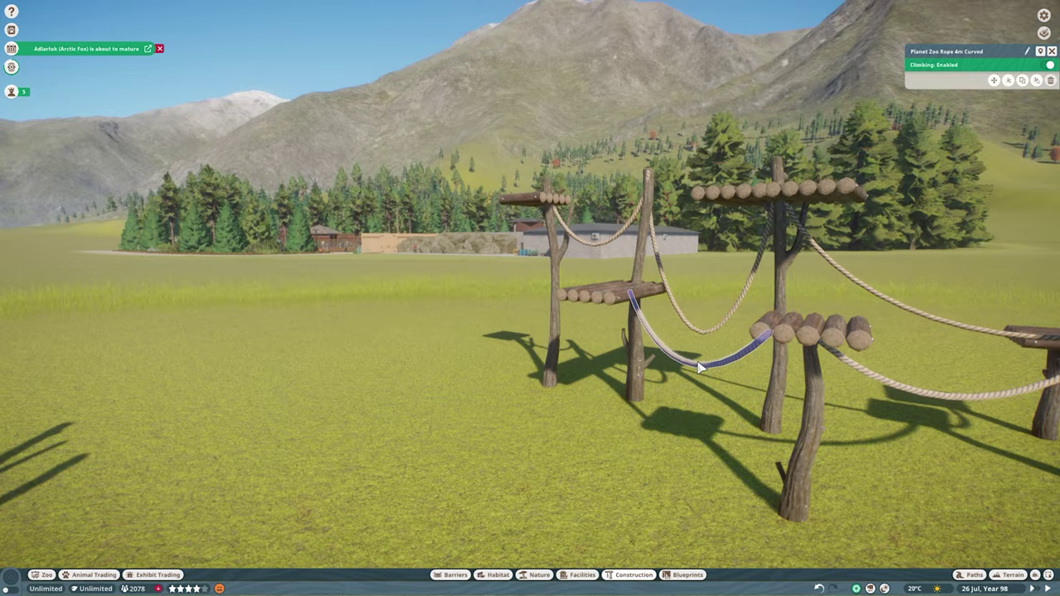
left_click(700, 366)
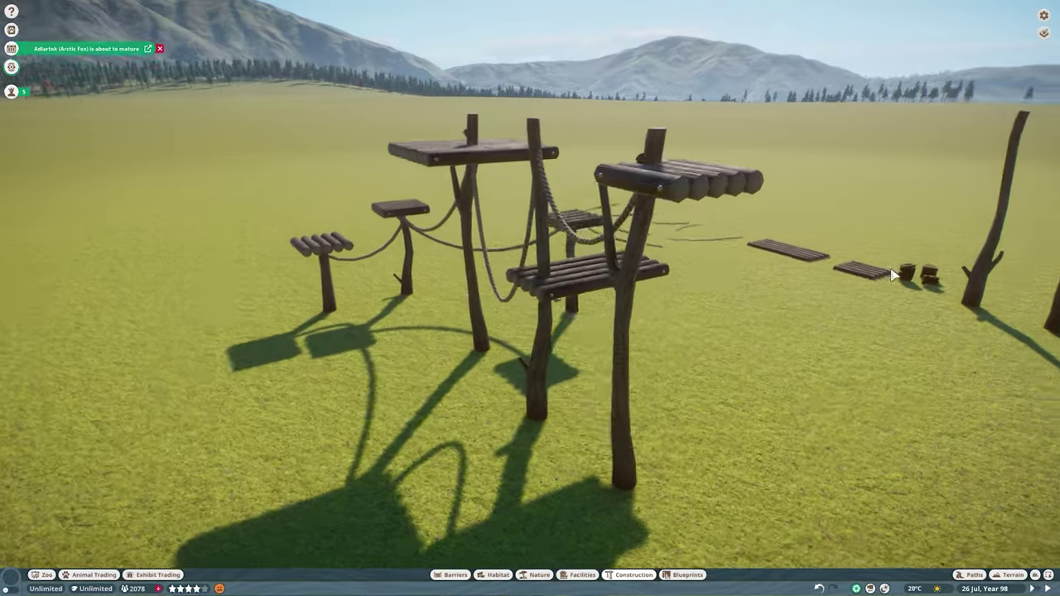
- Wrap duplicated Bamboo Rope Coils Large 01 around the outer forked post, the tall bare post and the large platform's post at the rope ends
left_click(737, 215)
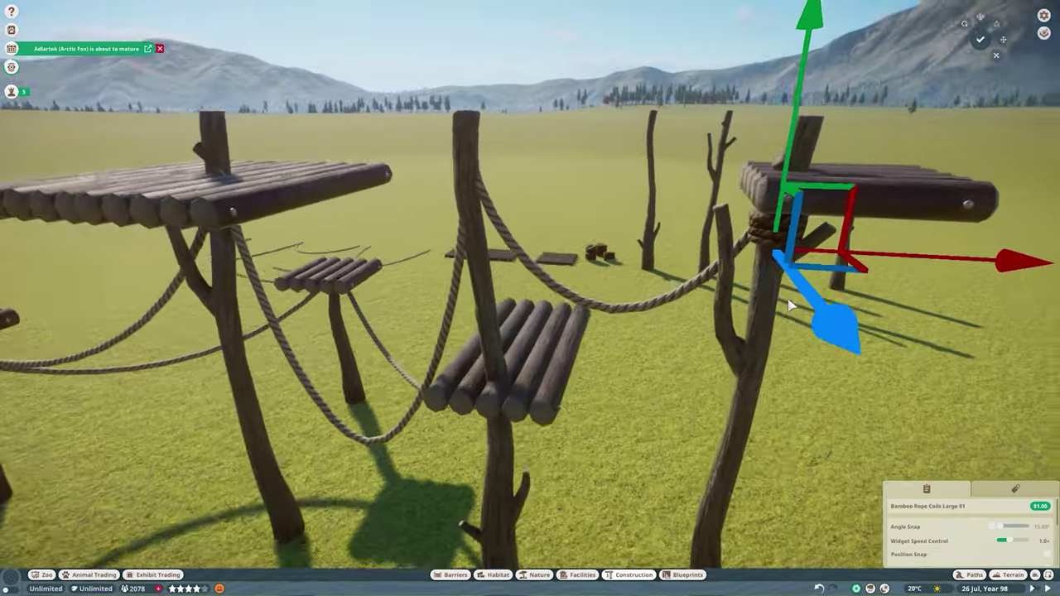
key("d")
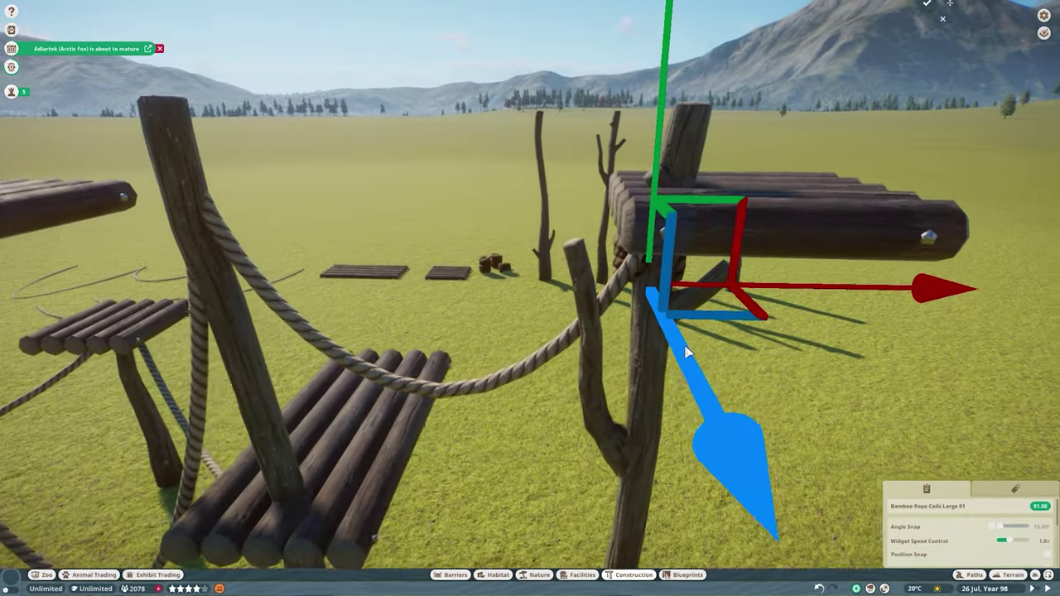
key("a")
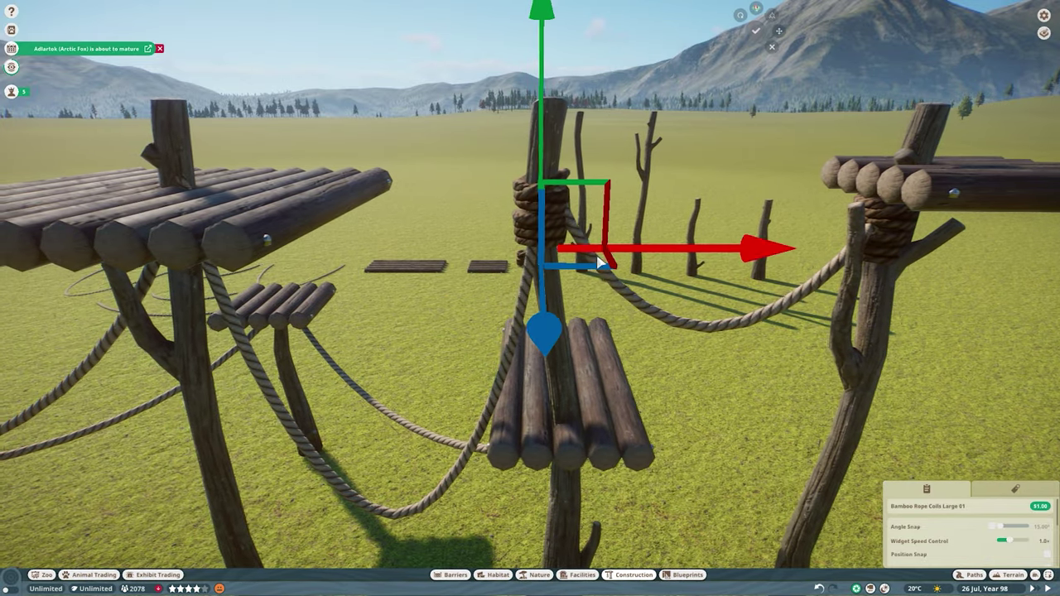
key("a")
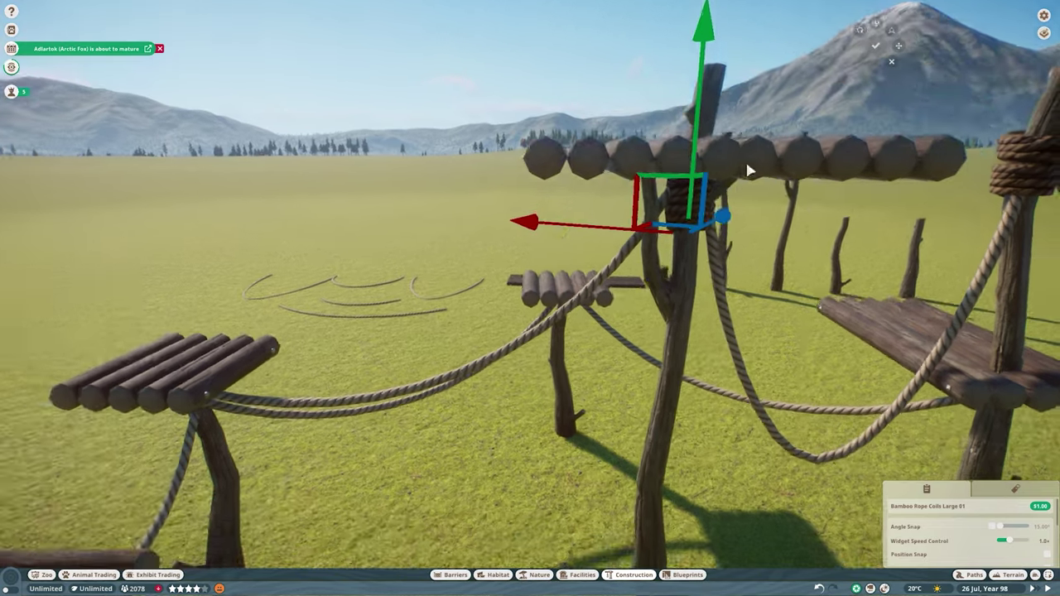
left_click(748, 171)
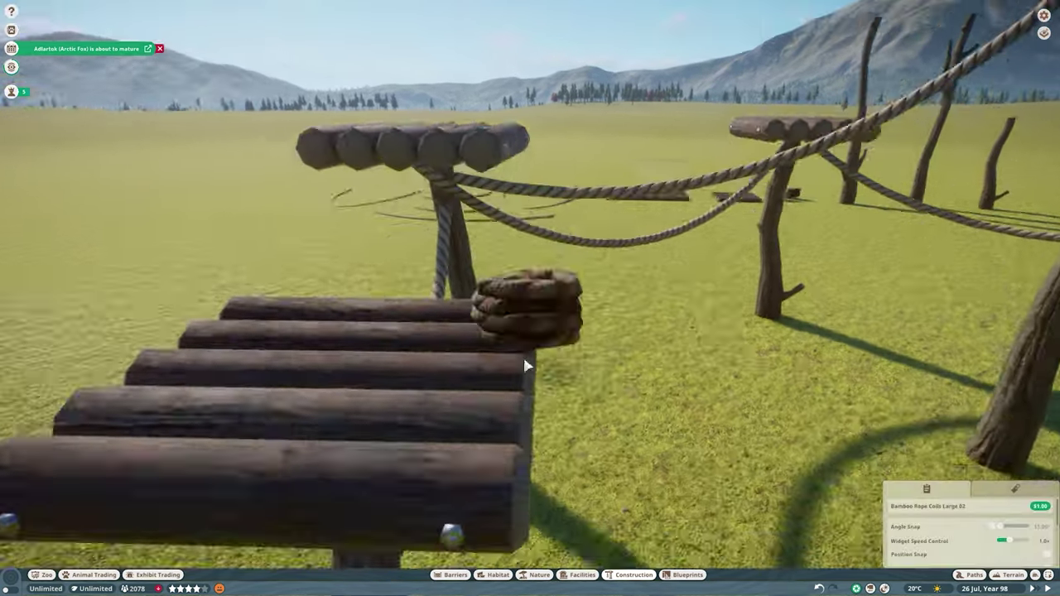
- Fit Bamboo Rope Coils Large 02 around the post tops beneath the front platform and the neighbouring low platform
key("a")
left_click(367, 335)
scroll(441, 177, "up", 3)
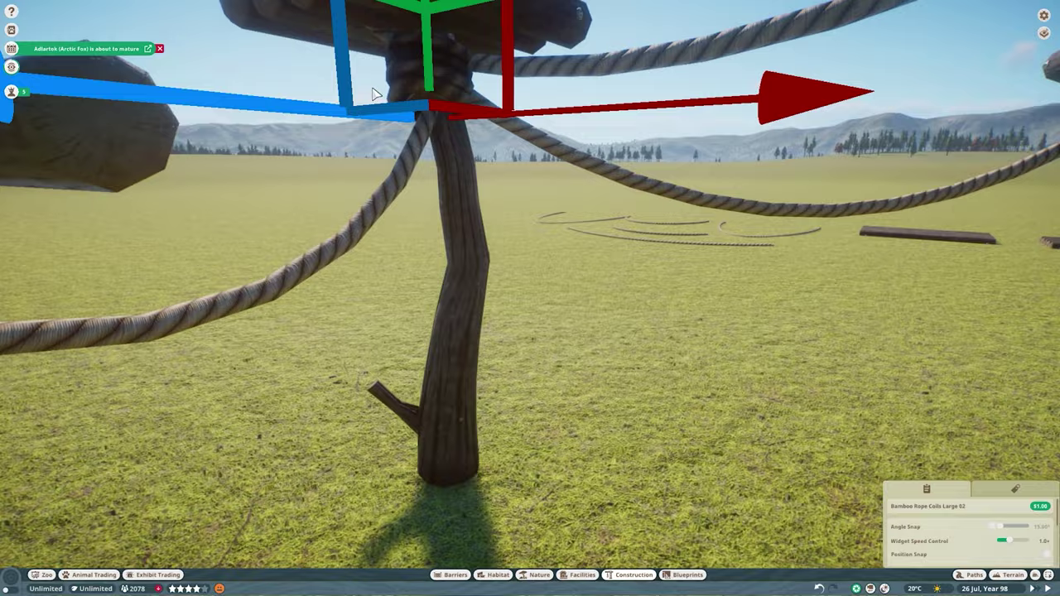
scroll(525, 303, "down", 5)
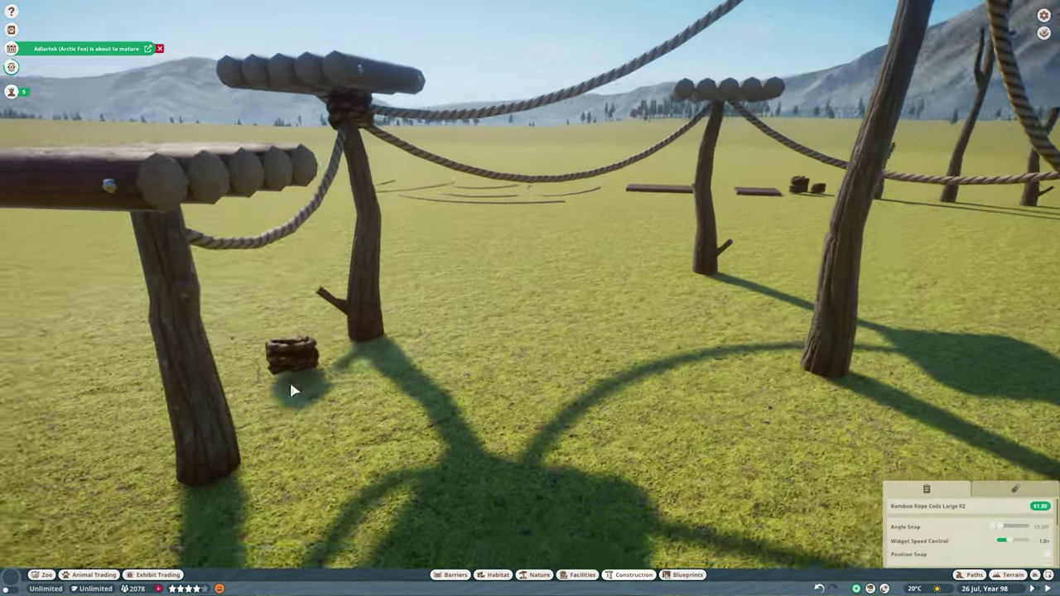
left_click(362, 151)
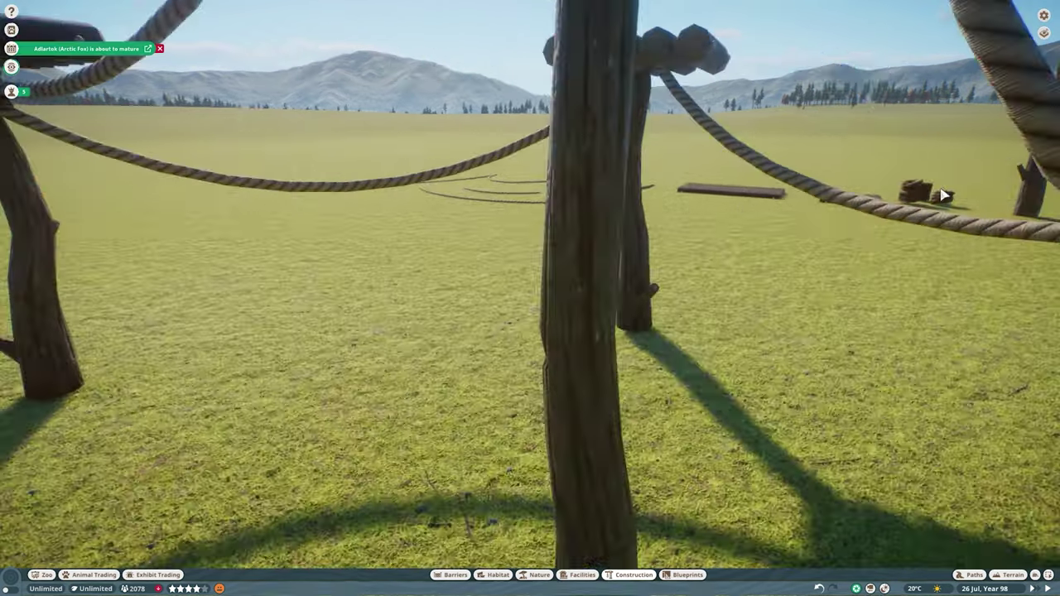
- Duplicate Bamboo Rope Coils Large 03 and fit it around the post top under the small standalone platform
left_click(882, 203)
key("m")
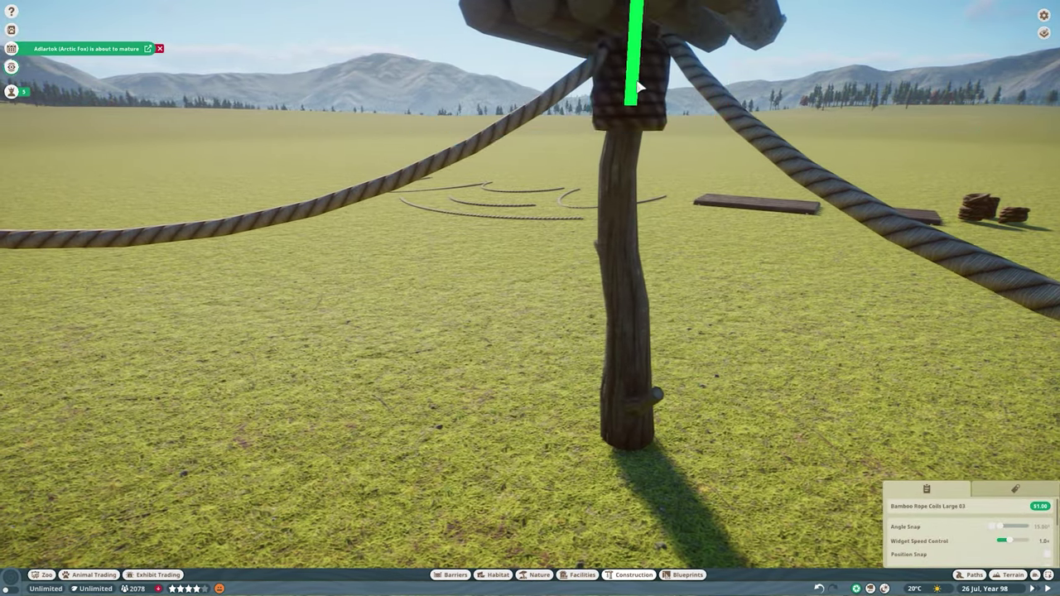
scroll(815, 137, "up", 5)
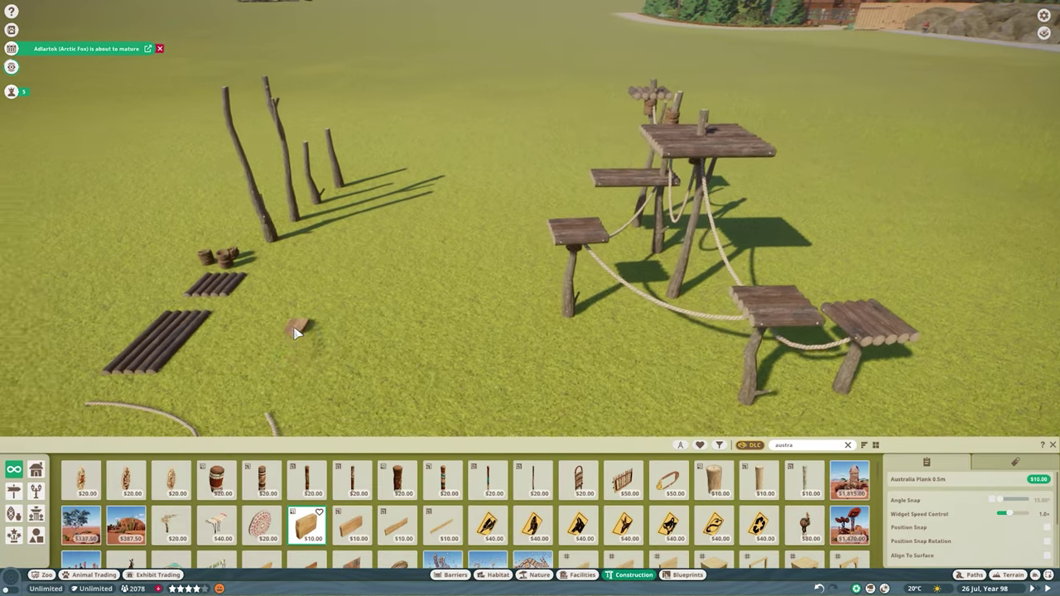
- Place an Australia Plank 0.5m and duplicate it into three tilted steps along the rope between the standalone and front platforms
left_click(296, 331)
scroll(681, 371, "up", 5)
key("m")
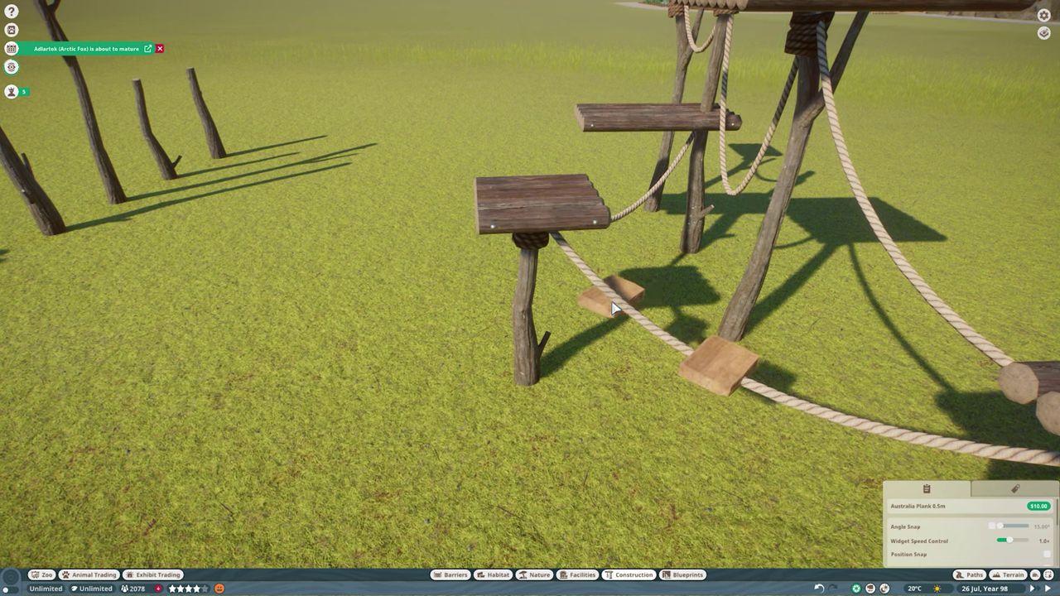
left_click(706, 289)
key("m")
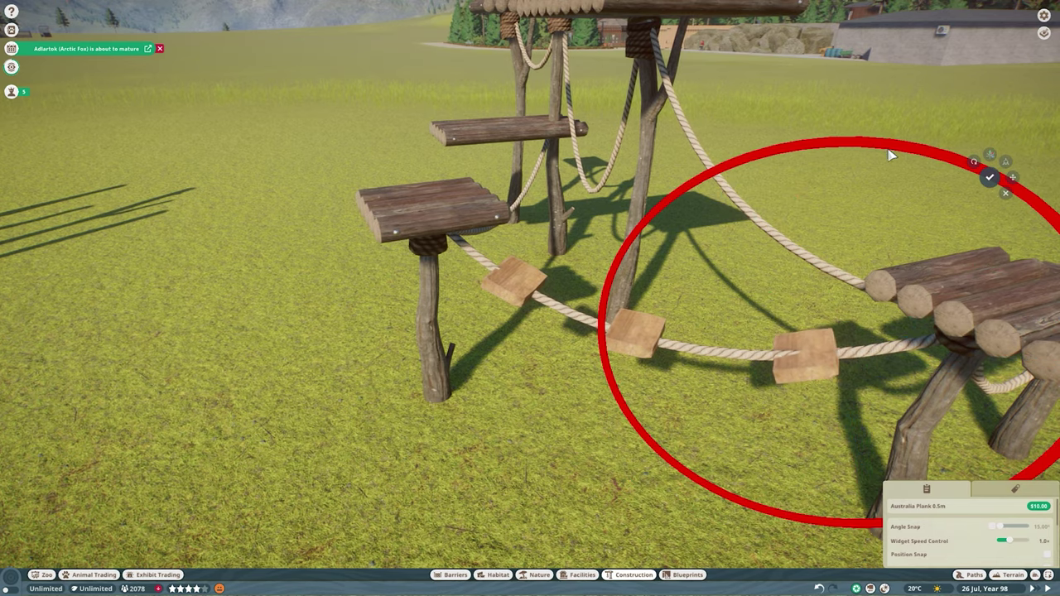
key("e")
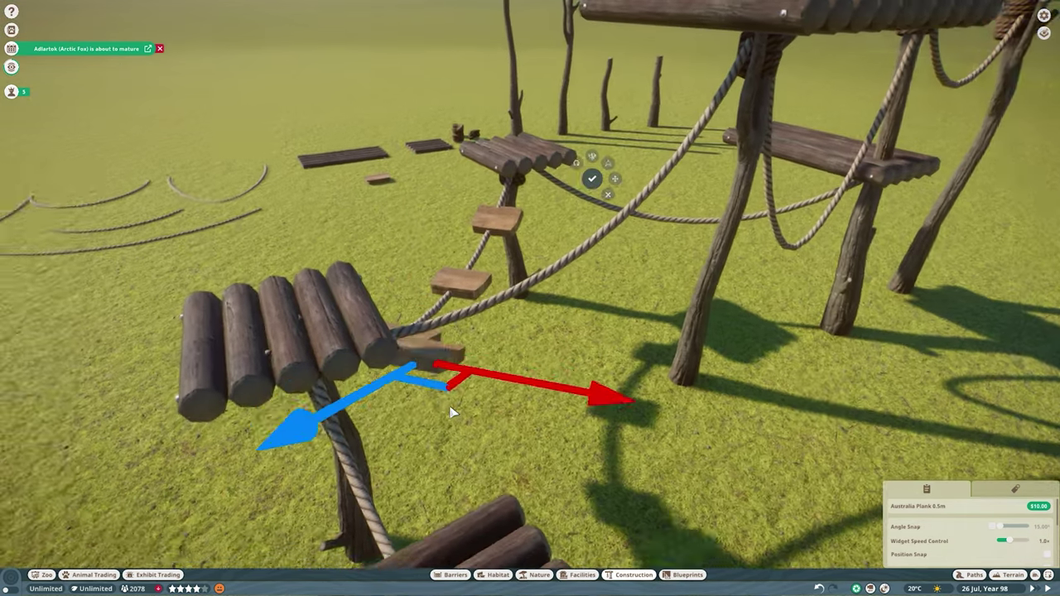
- Duplicate a plank onto the lower end of the rope between the front and large platforms and rotate it to the rope's direction
key("m")
key("m")
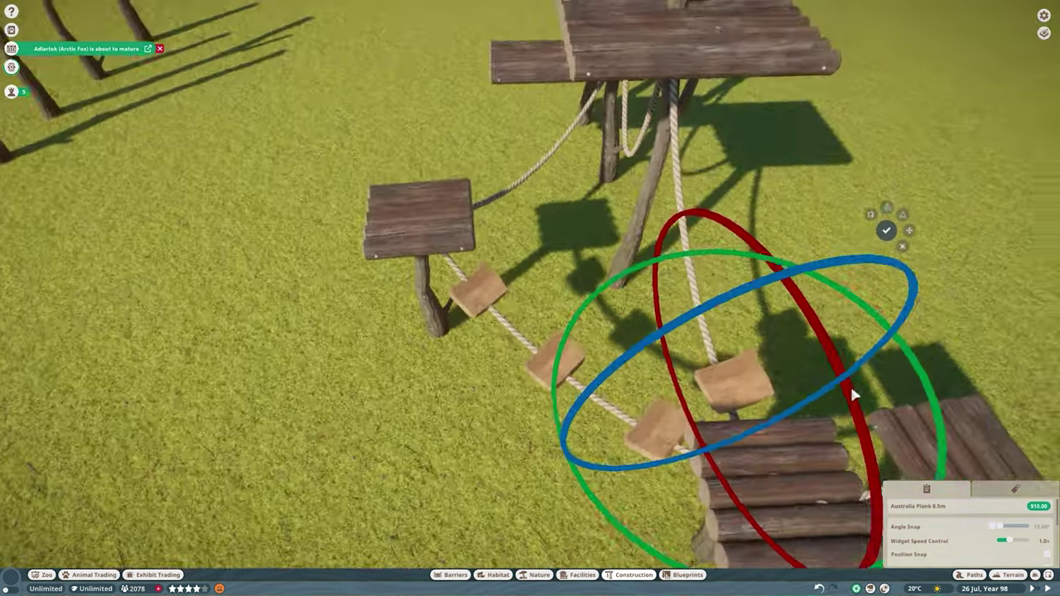
key("m")
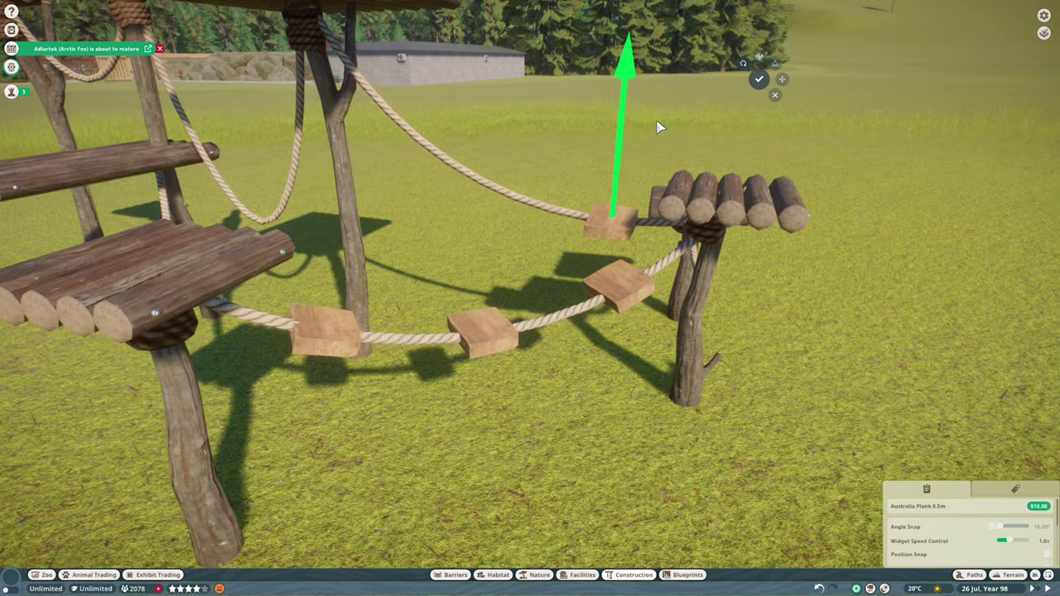
key("e")
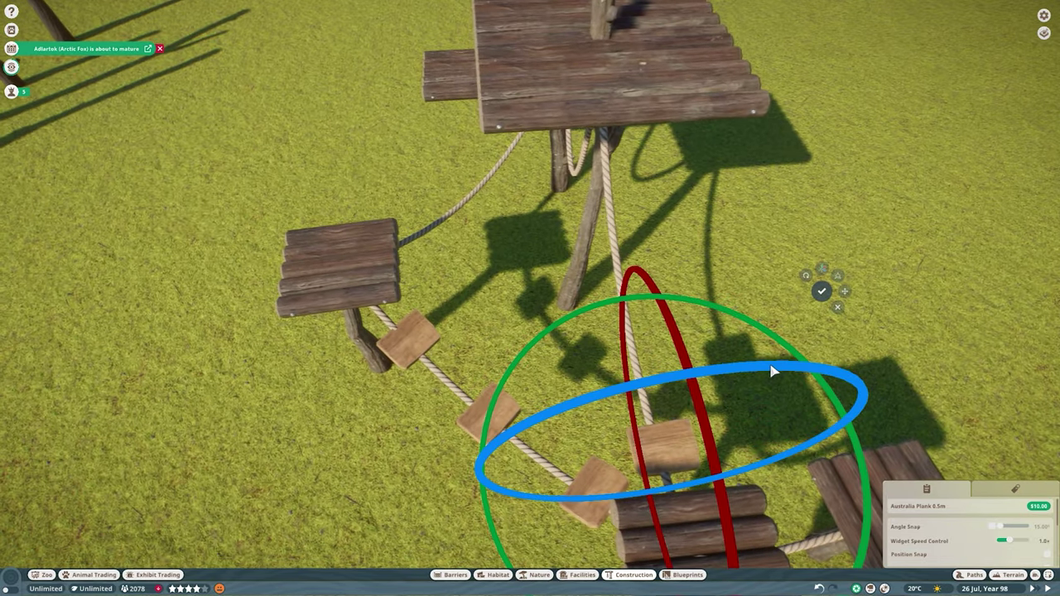
- Duplicate the plank twice up the rope between the front and large platforms, tilting each copy to follow the rope's slope
key("e")
left_click_drag(681, 414, 657, 311)
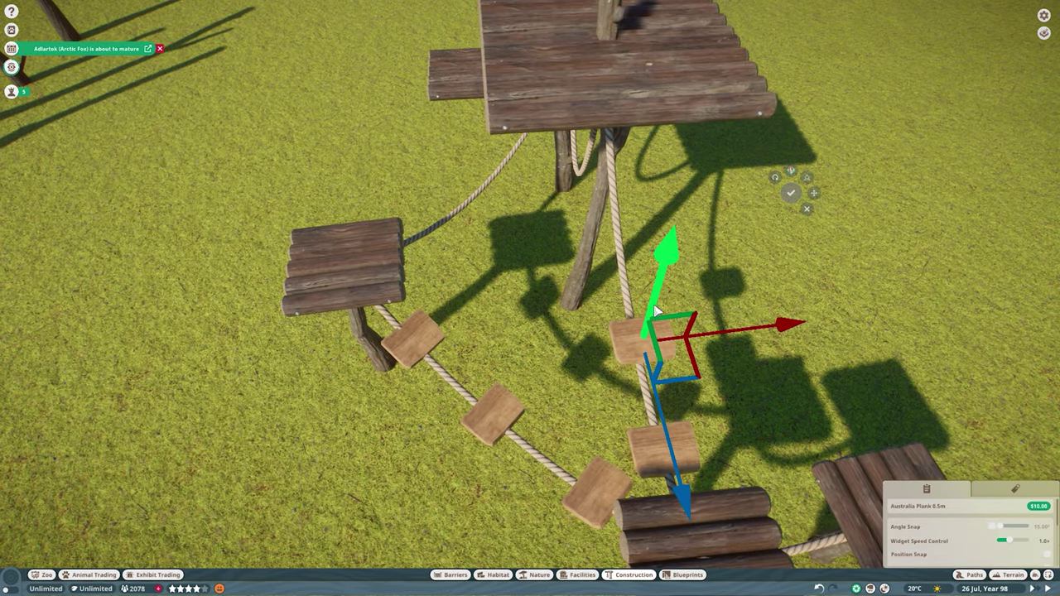
left_click(639, 340)
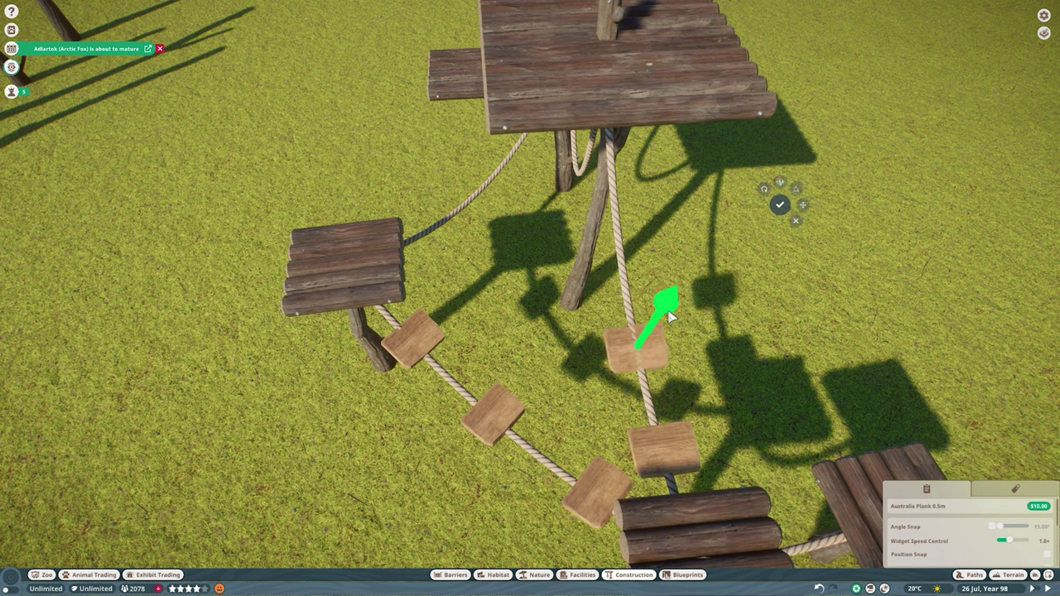
left_click(670, 315)
left_click_drag(670, 315, 678, 279)
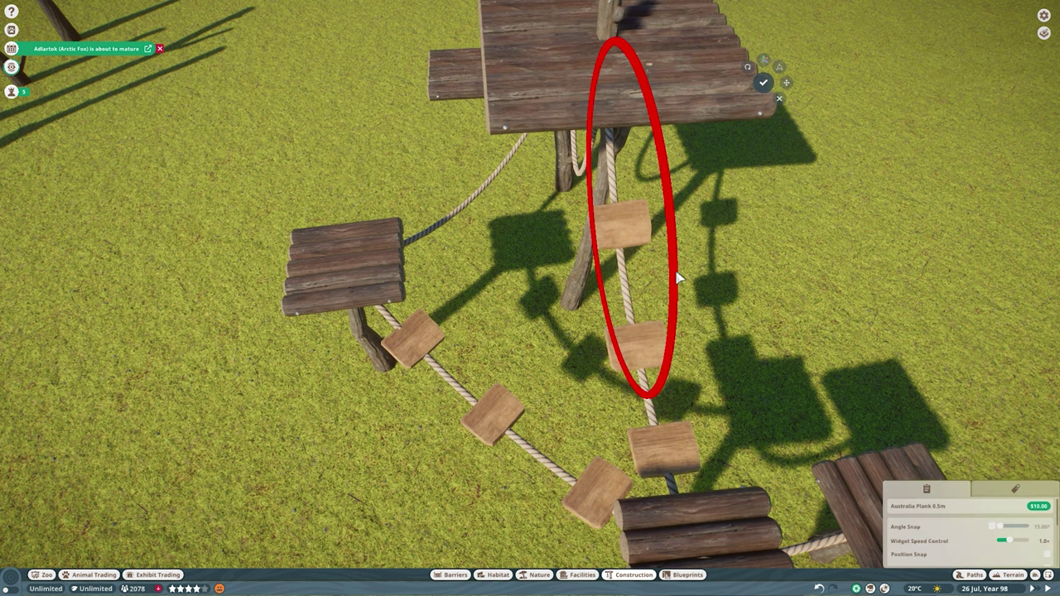
key("q")
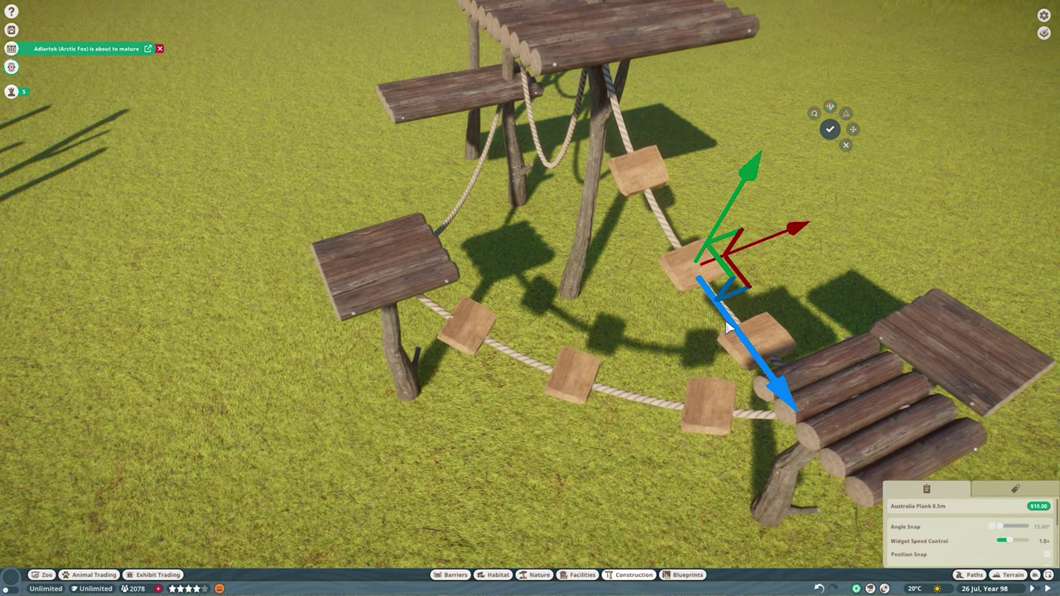
- Duplicate two Australia Plank 0.5m steps onto the rope between the tall small platform and the neighbouring coiled post, tilting them along the rope
key("q")
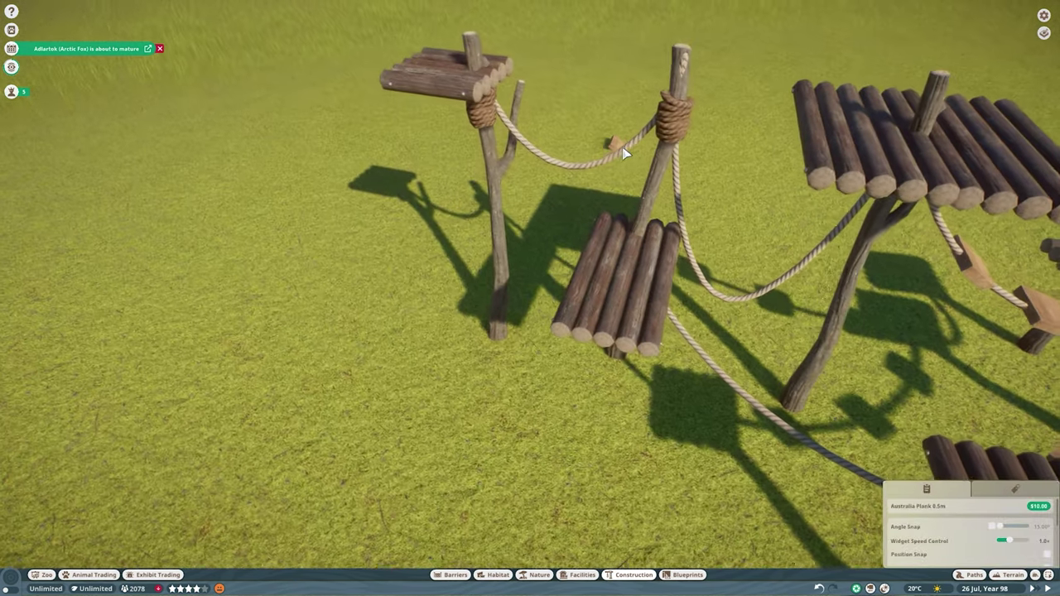
left_click(618, 147)
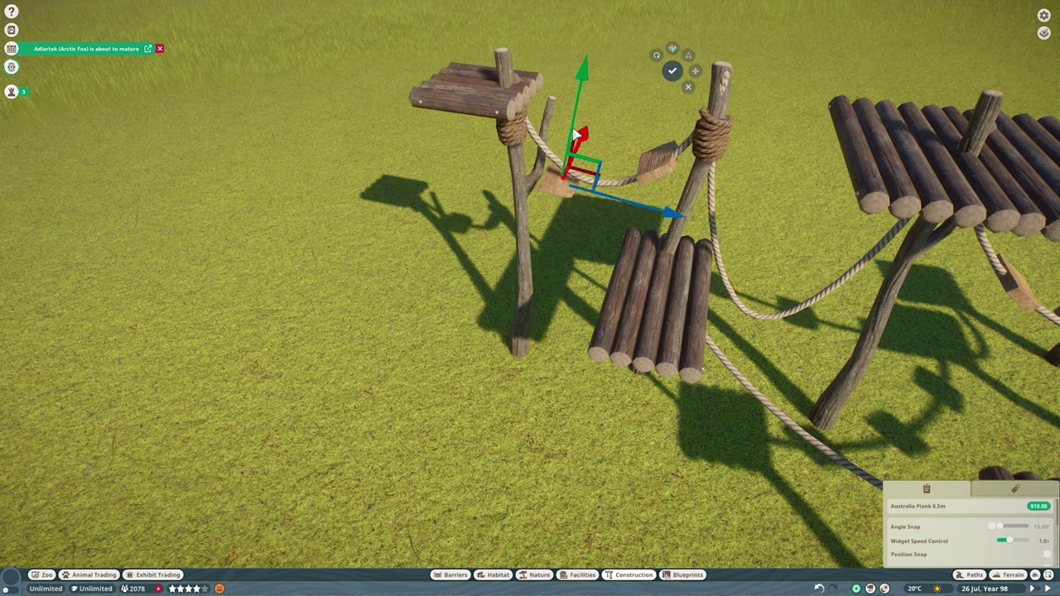
key("Tab")
key("Tab")
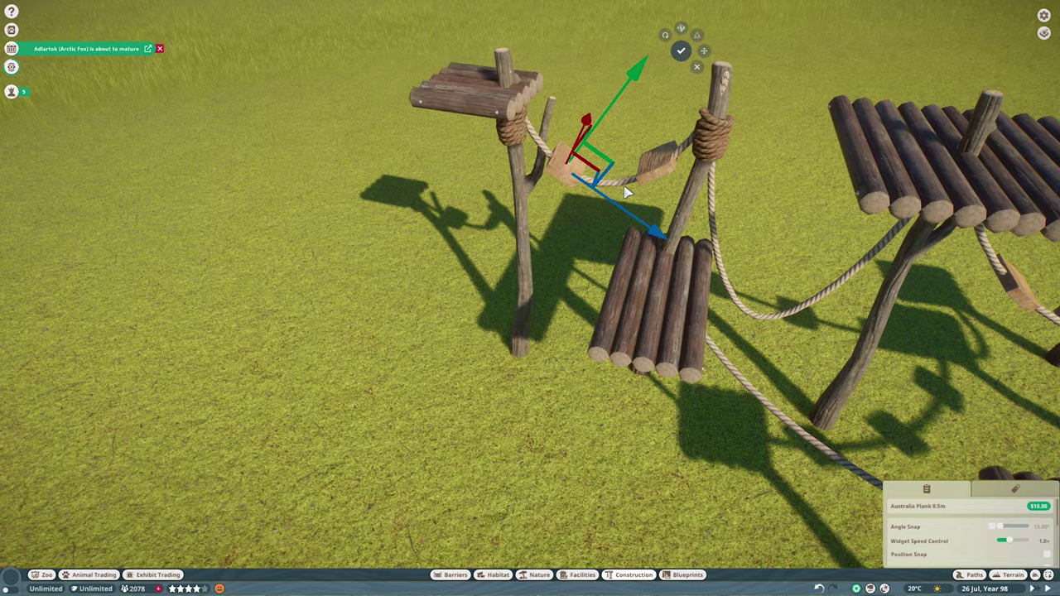
key("Tab")
scroll(702, 325, "down", 10)
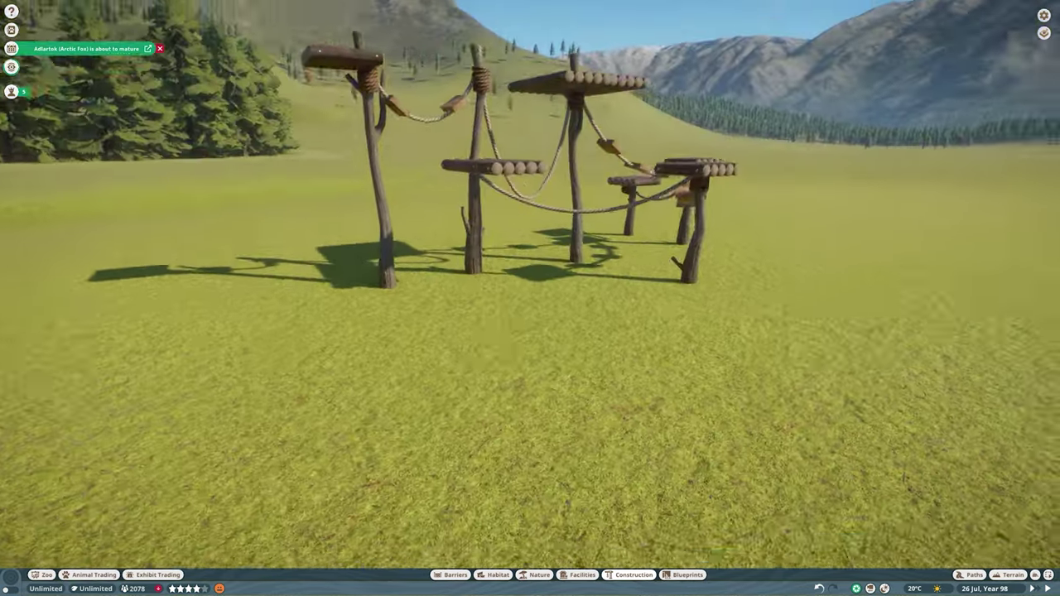
key("q")
scroll(679, 320, "up", 3)
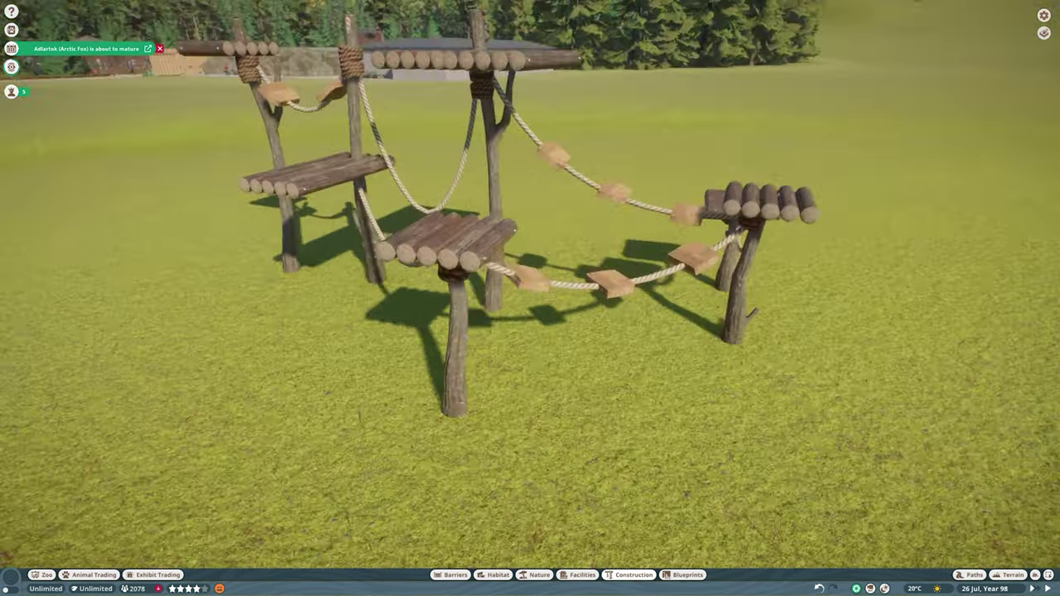
key("q")
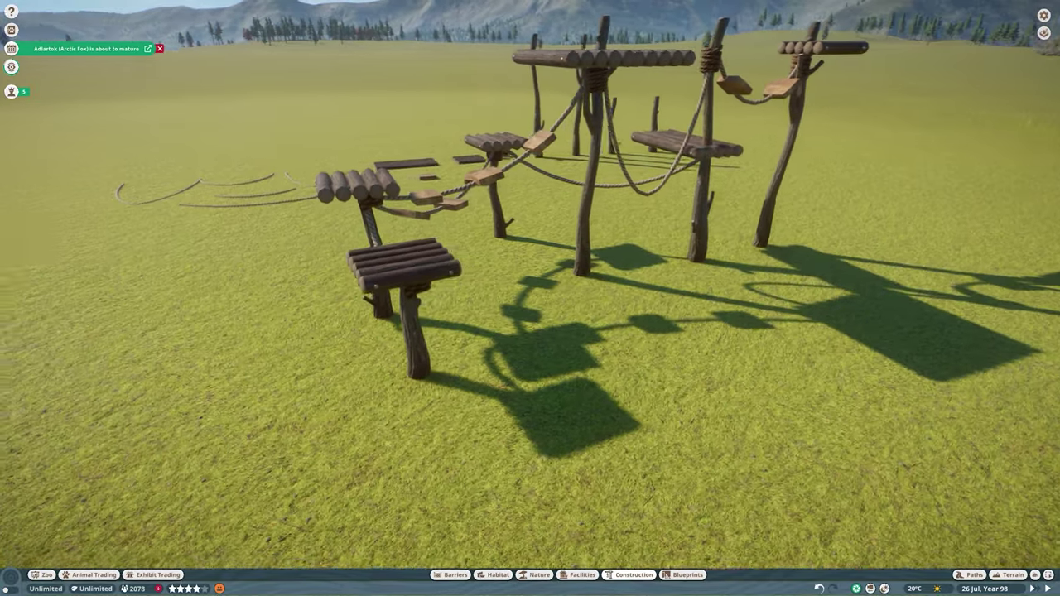